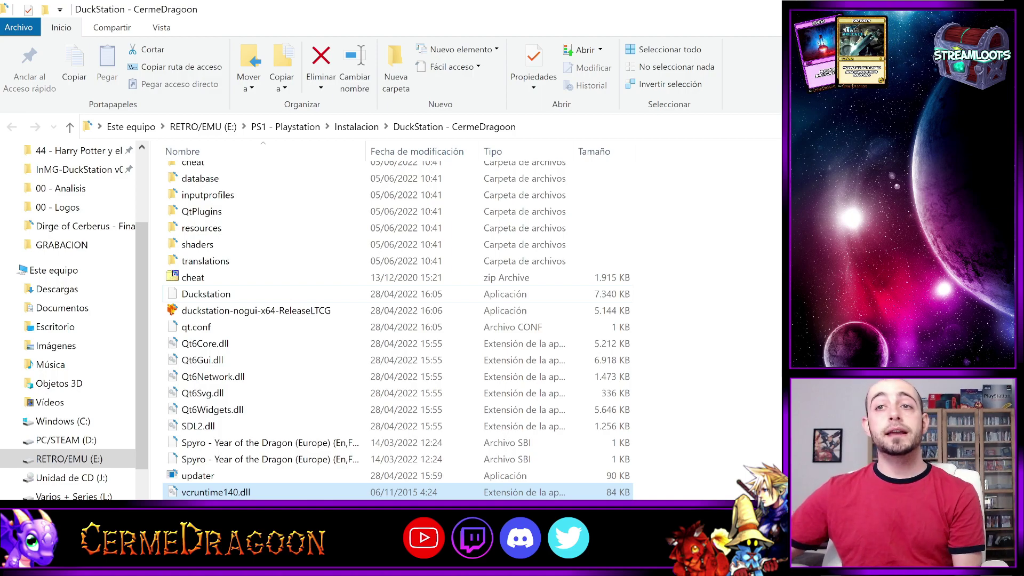
Copy vcruntime140.dll and vcruntime140_1.dll from the BASE folder
mouse_move(353, 304)
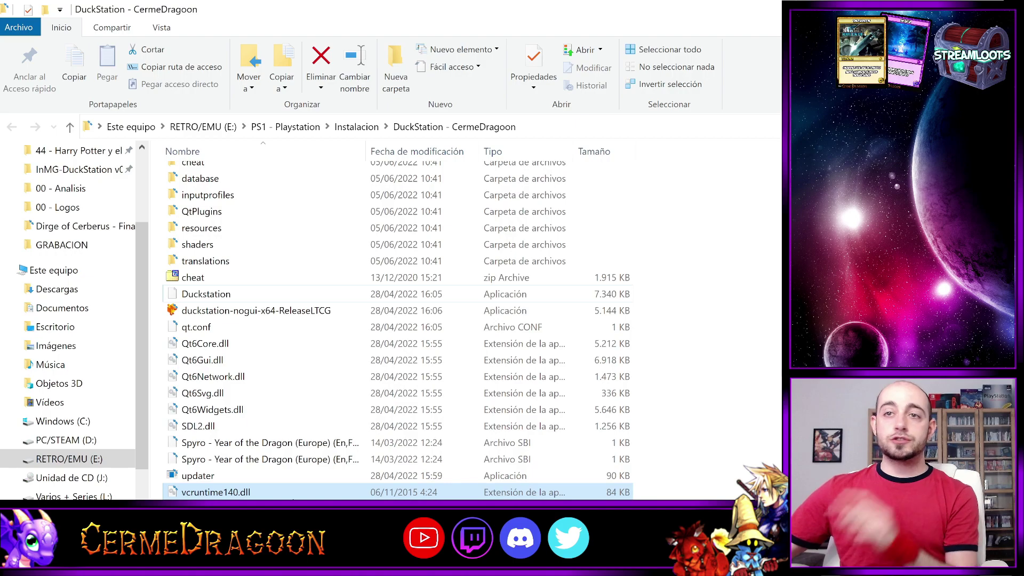
mouse_move(296, 496)
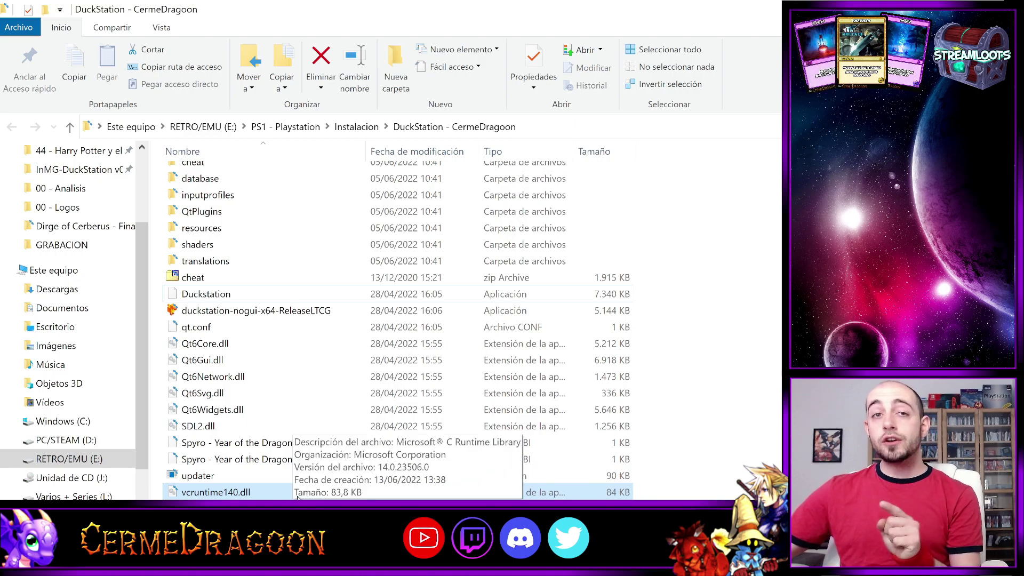
scroll(245, 283, "up", 1)
double_click(217, 177)
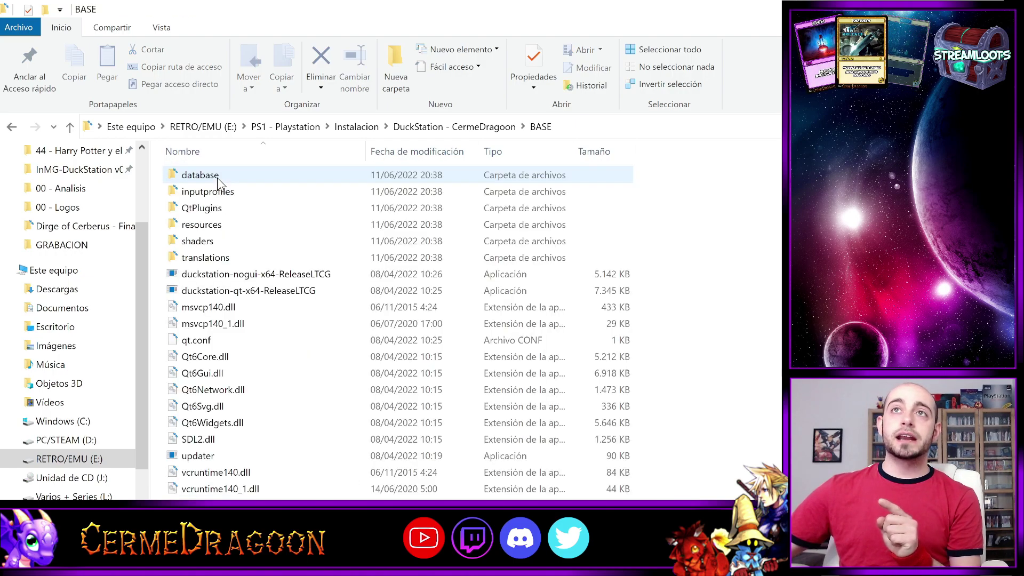
left_click_drag(232, 498, 241, 471)
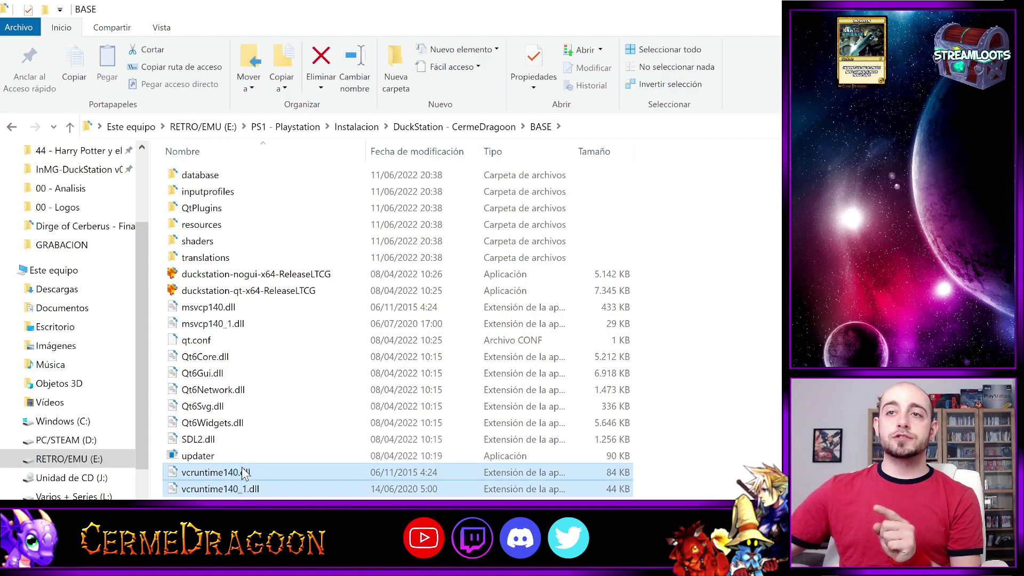
right_click(241, 470)
left_click(256, 377)
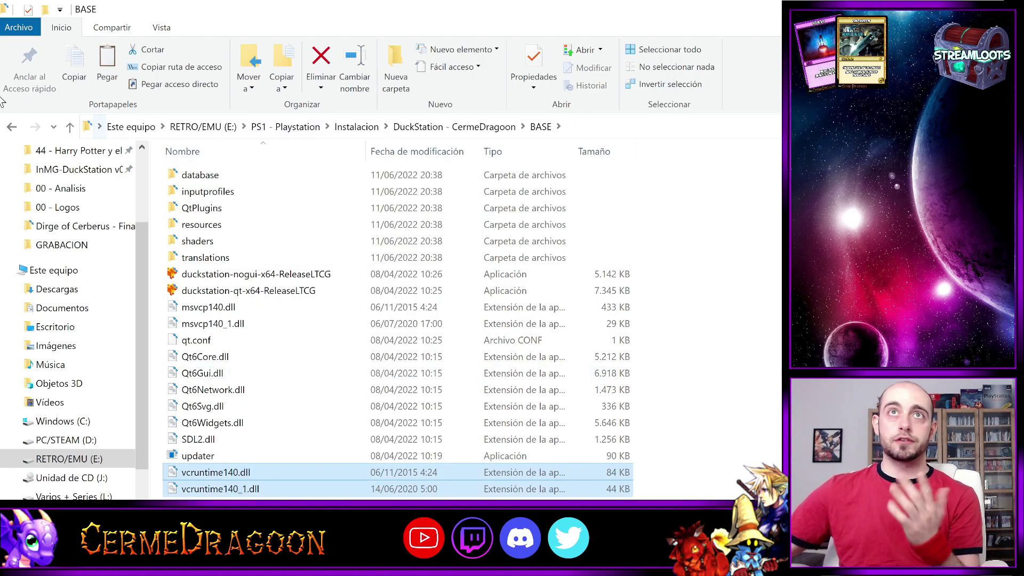
Paste the two copied runtime DLLs into the DuckStation - CermeDragoon folder
left_click(13, 126)
scroll(479, 470, "down", 1)
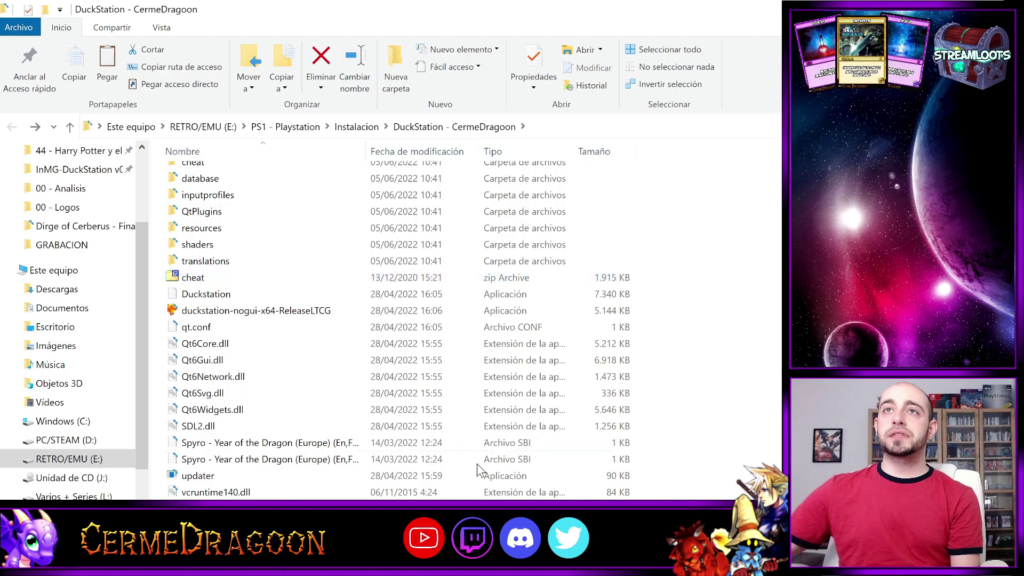
key("ctrl+v")
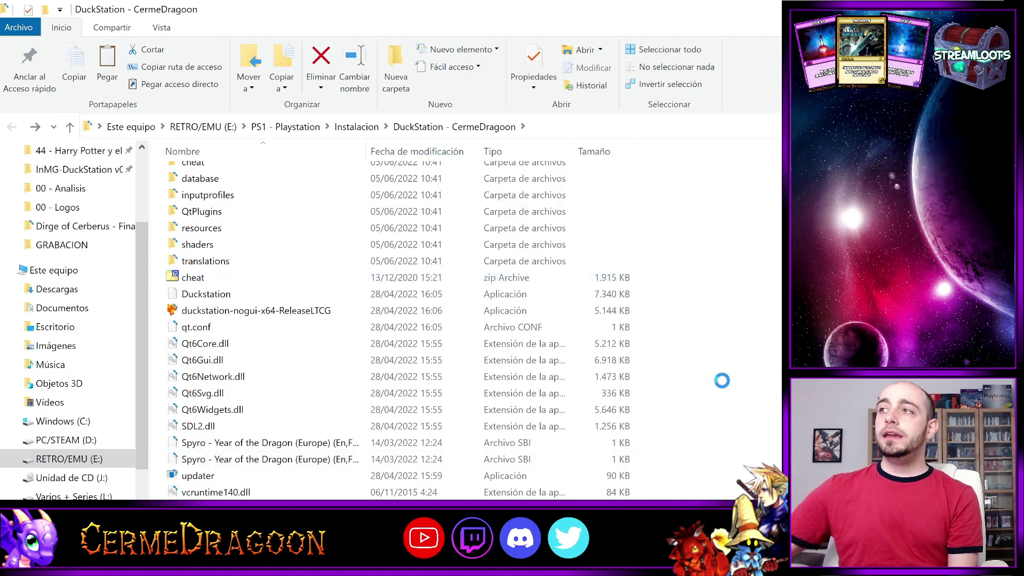
right_click(722, 378)
left_click(713, 268)
Launch the Duckstation application from the DuckStation - CermeDragoon folder
left_click(204, 292)
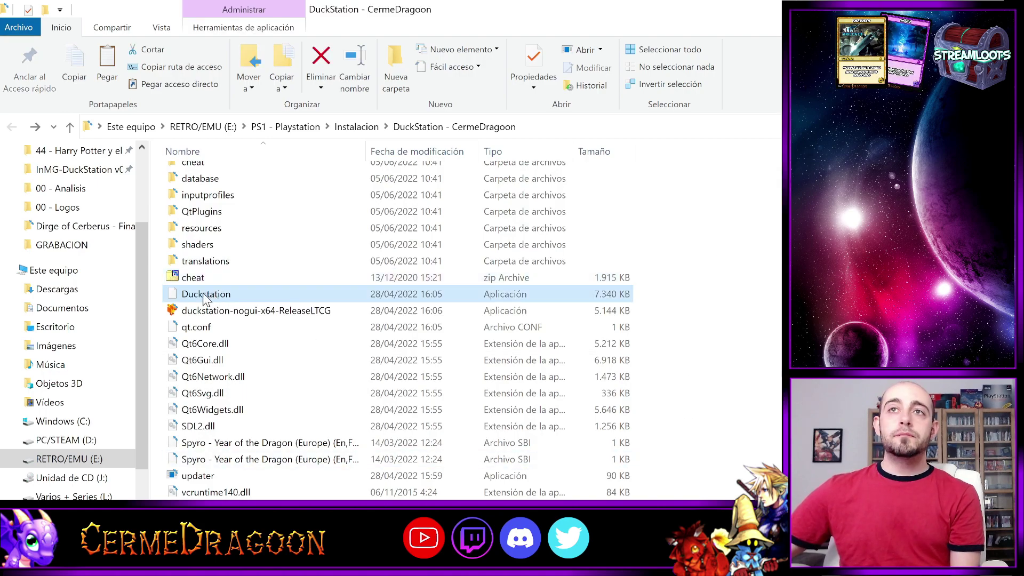
mouse_move(219, 296)
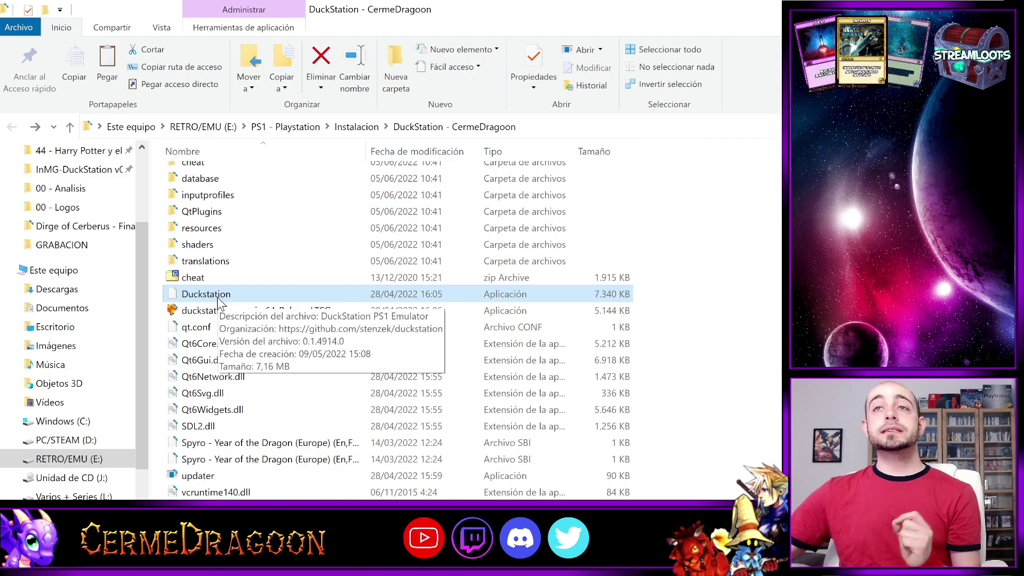
double_click(218, 297)
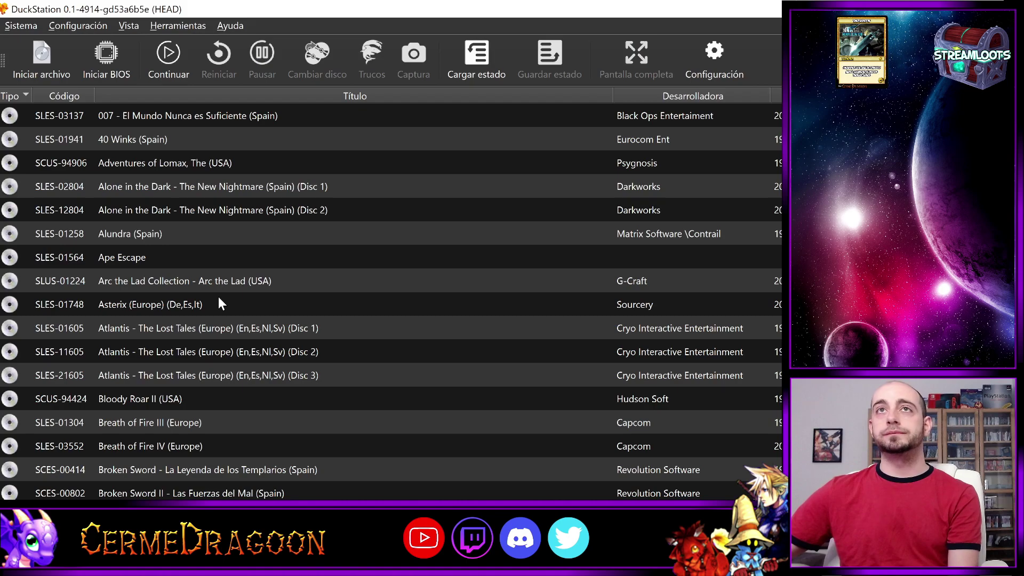
Look through the interface language choices, including Español de España, and leave them without choosing one
left_click(64, 27)
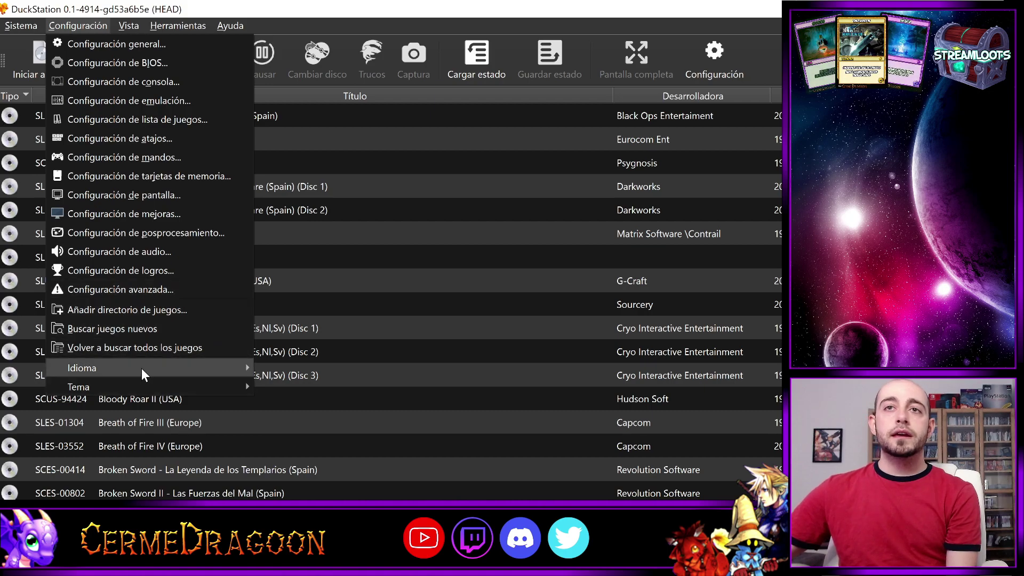
mouse_move(141, 368)
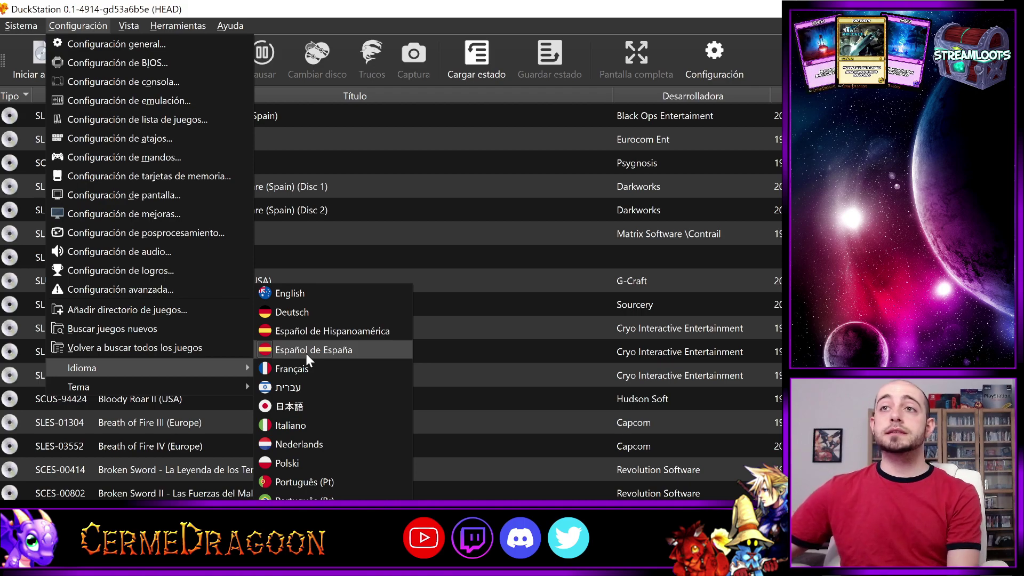
left_click(79, 8)
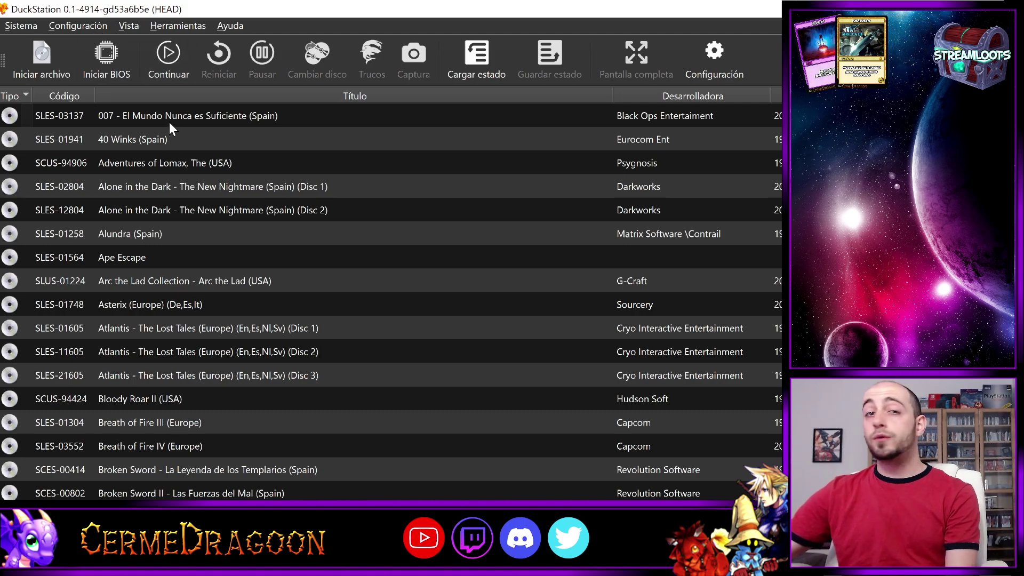
Check the BIOS directory path in the BIOS configuration and close the settings
left_click(158, 25)
left_click(157, 26)
left_click(84, 22)
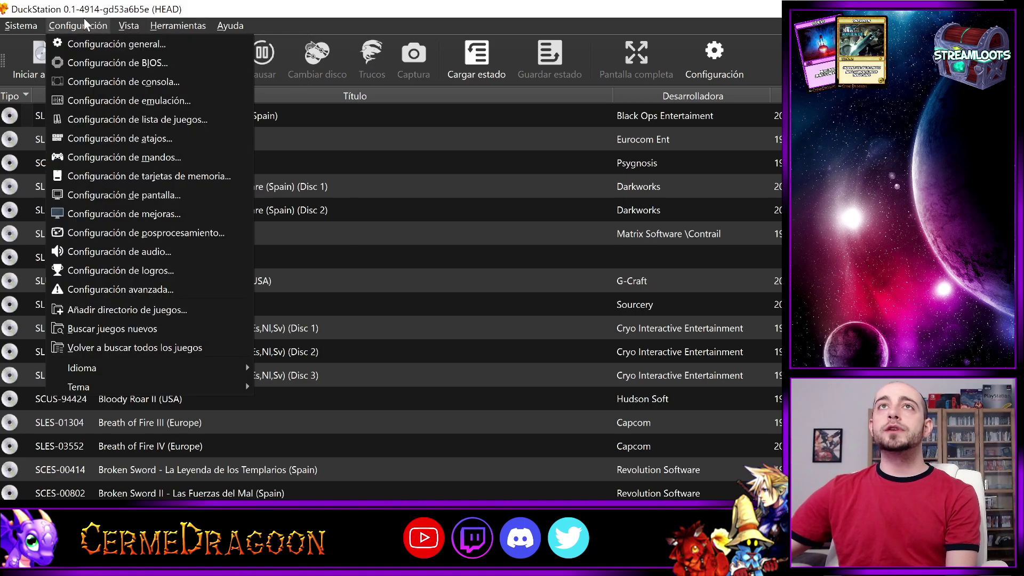
left_click(102, 63)
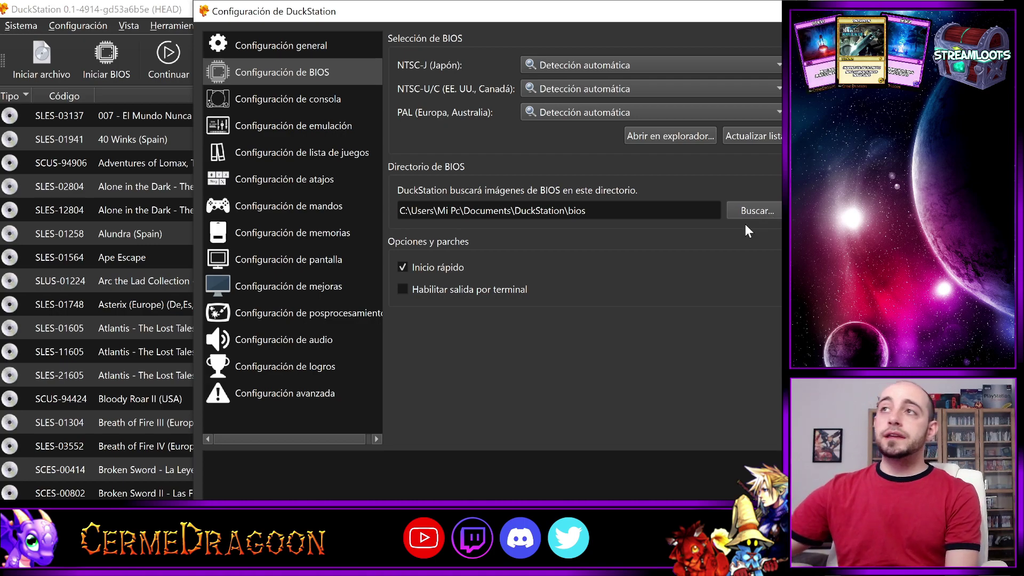
left_click_drag(586, 210, 514, 210)
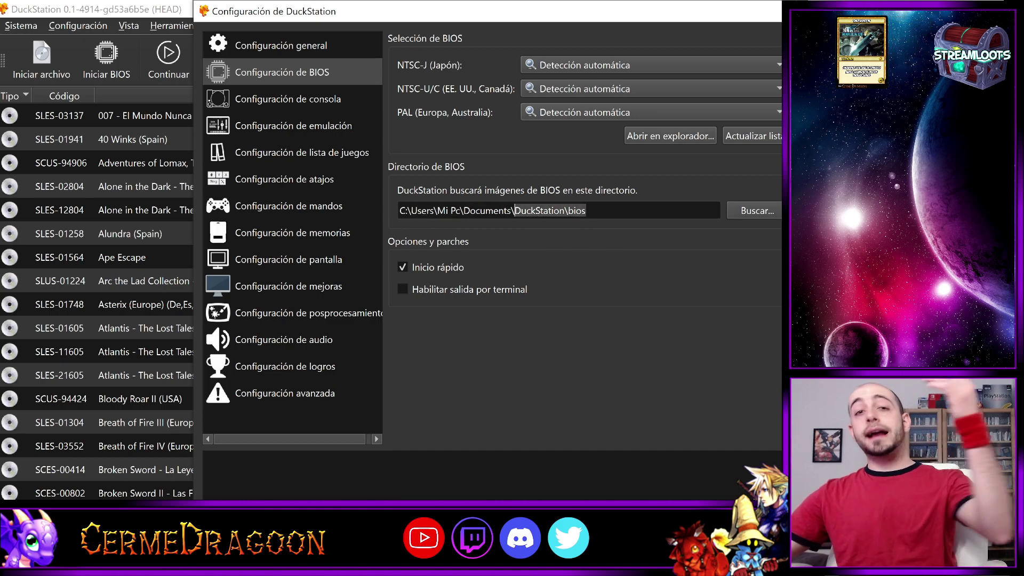
left_click(771, 11)
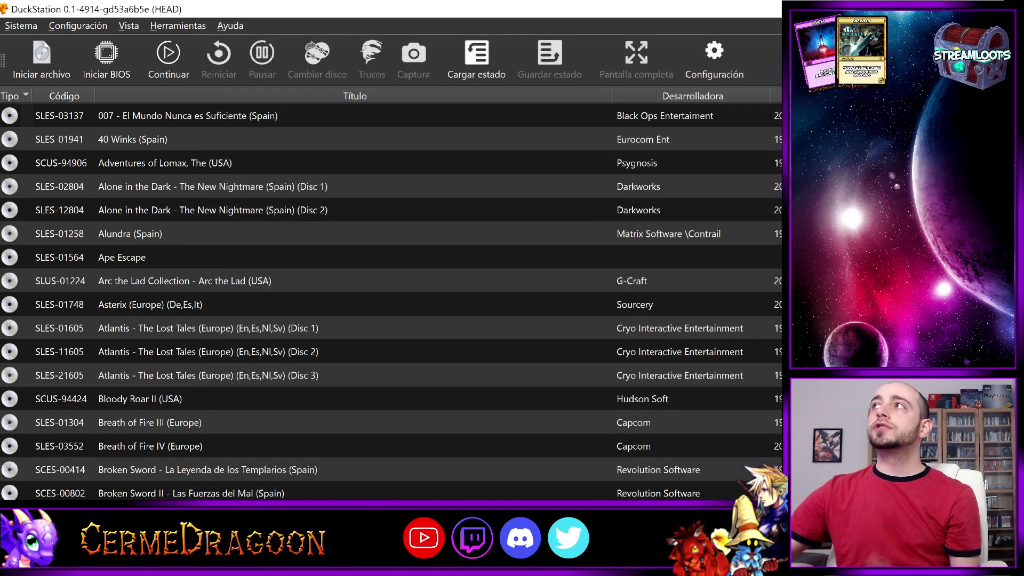
Switch to File Explorer, open the Bios folder, select all its files, and show the desktop
key("alt+Tab")
scroll(330, 223, "up", 1)
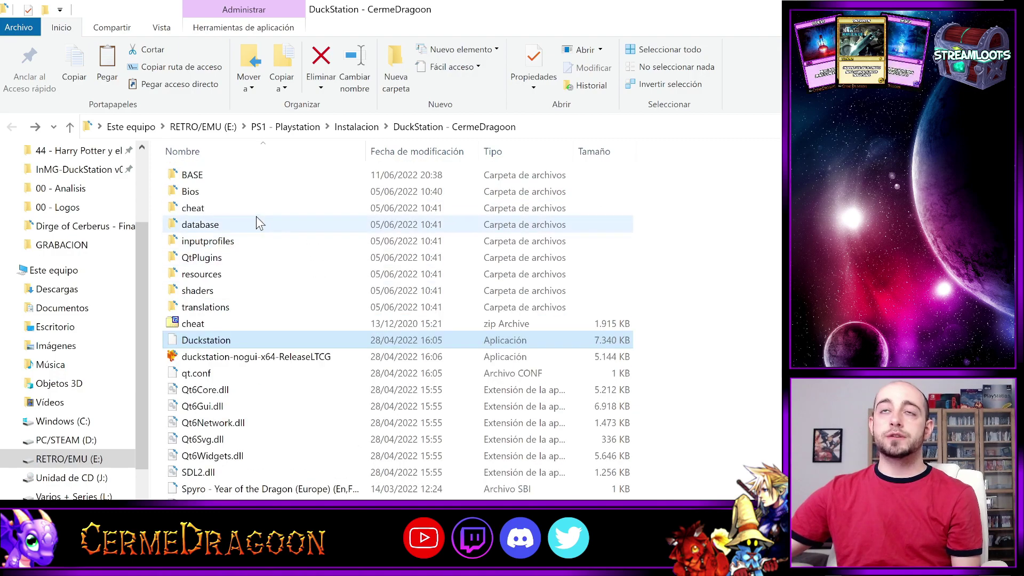
double_click(244, 195)
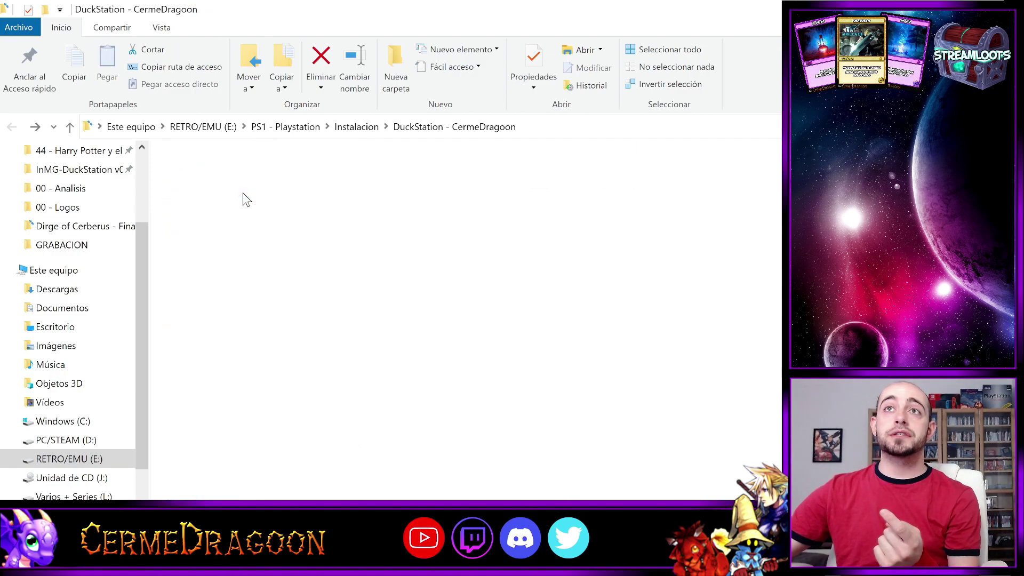
left_click_drag(251, 416, 203, 161)
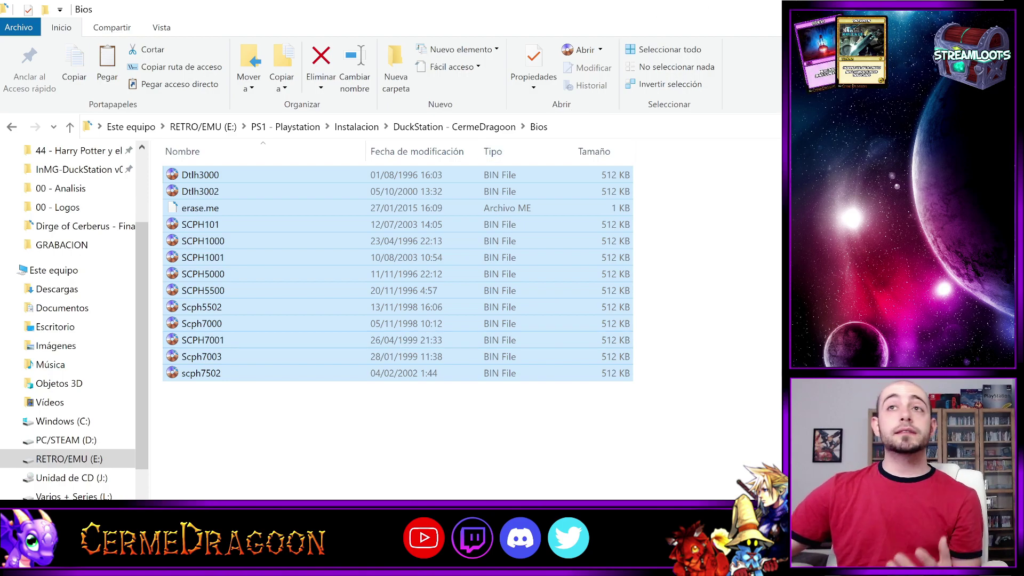
key("super+d")
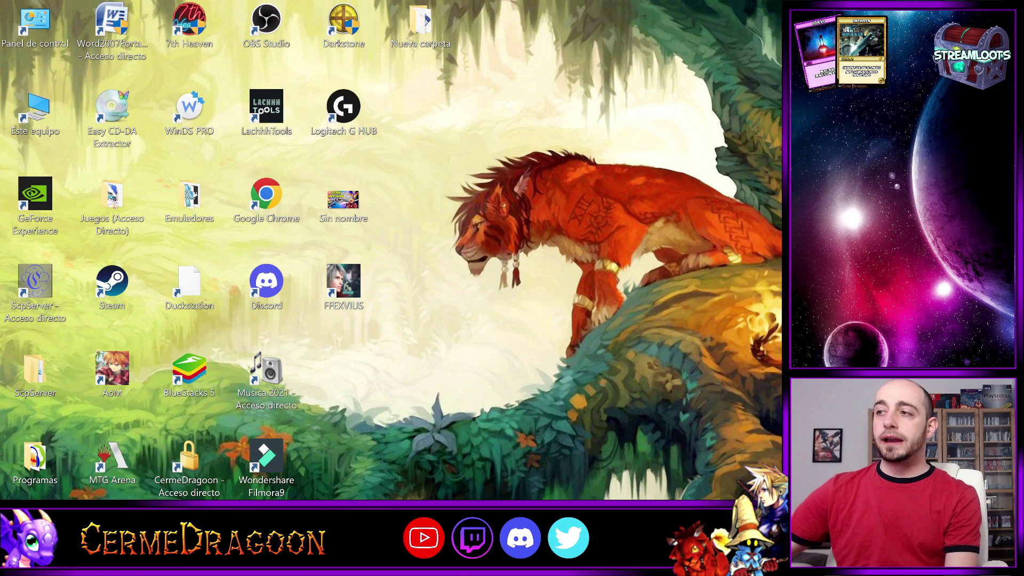
Return to DuckStation, view the game search directories in the settings, and close the dialog
left_click(733, 494)
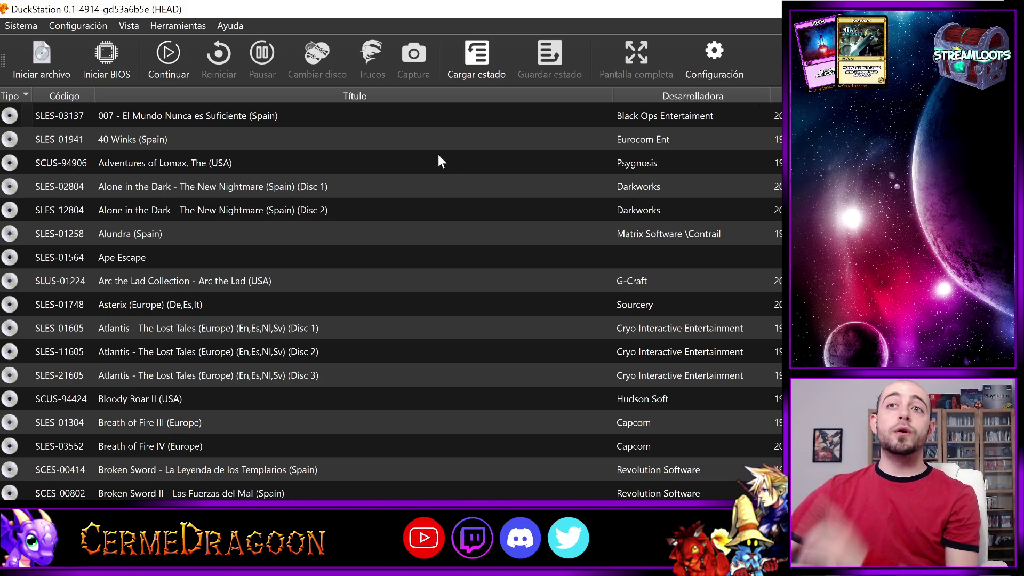
left_click(699, 67)
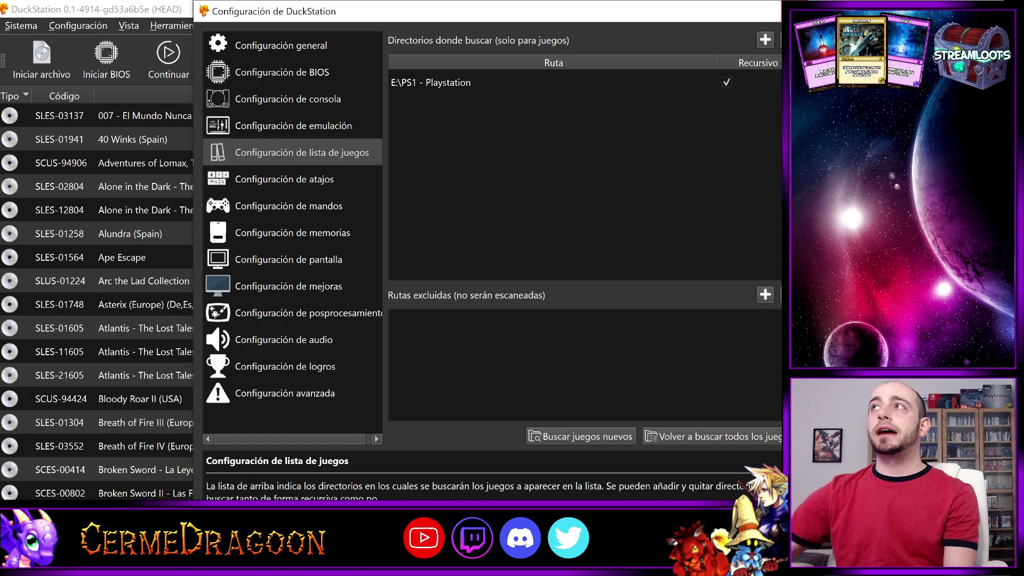
key("Escape")
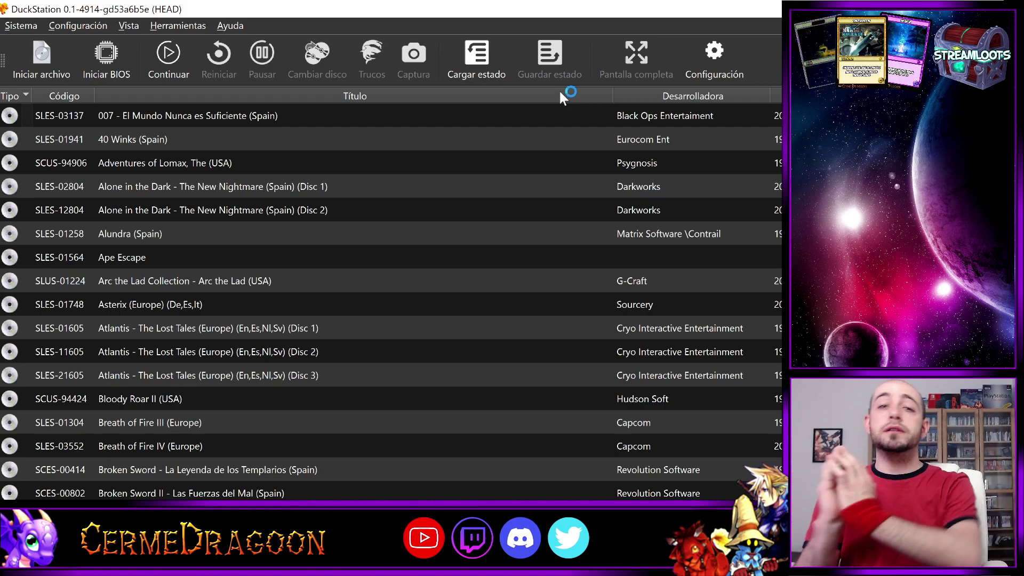
Review the general, BIOS, console, emulation and game list settings, as well as the graphics hotkeys
left_click(694, 68)
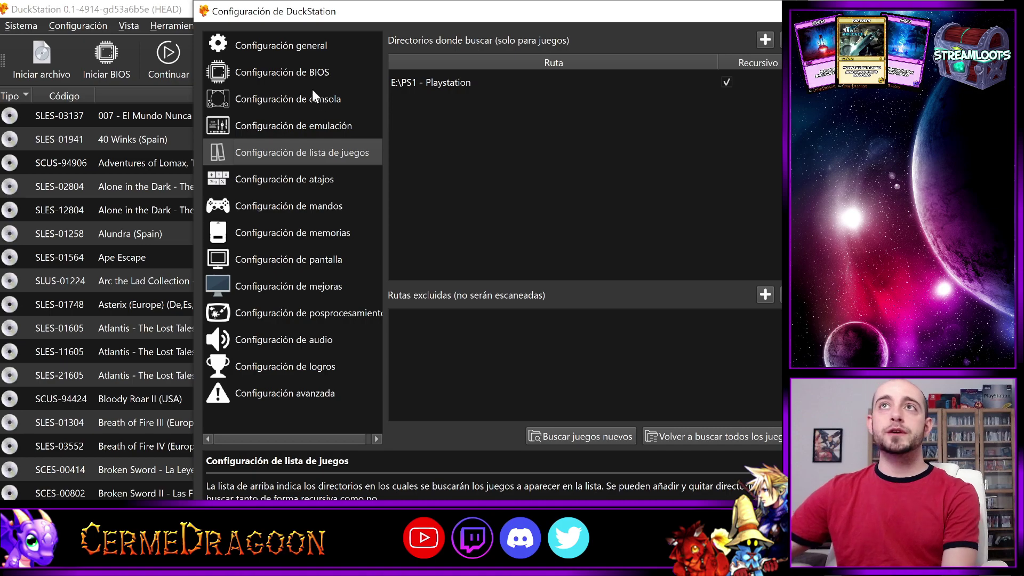
left_click(307, 48)
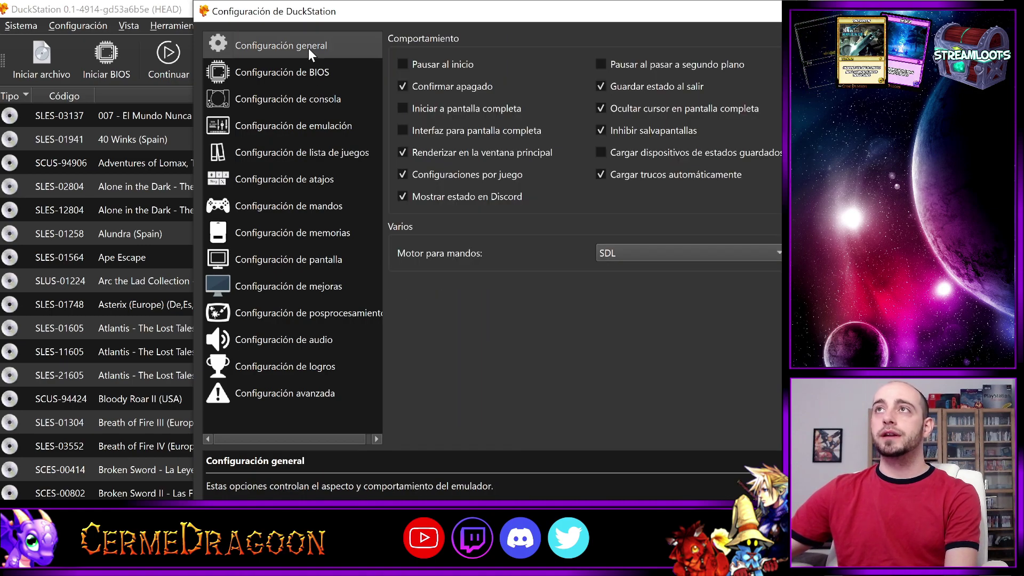
left_click(299, 74)
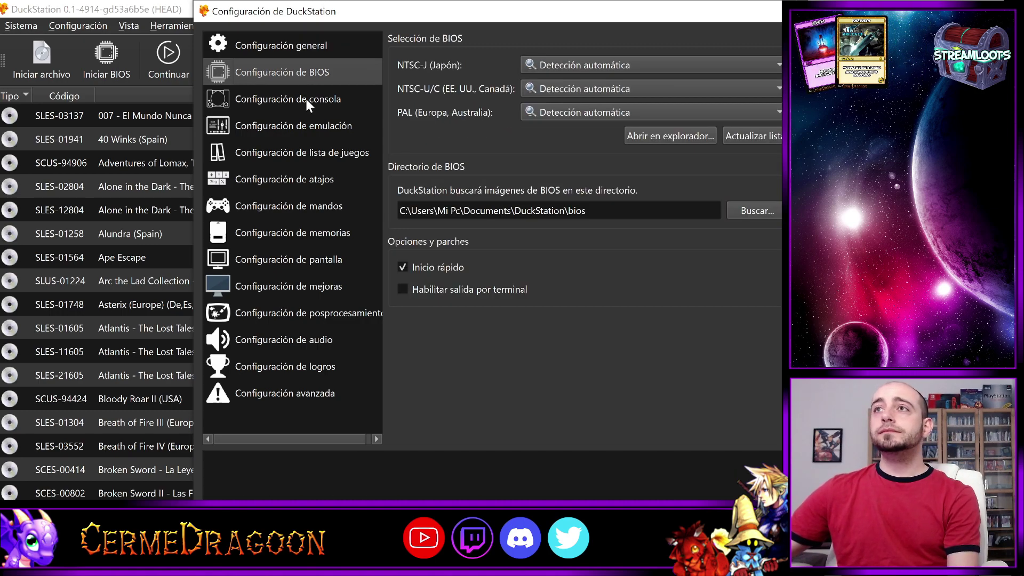
left_click(306, 101)
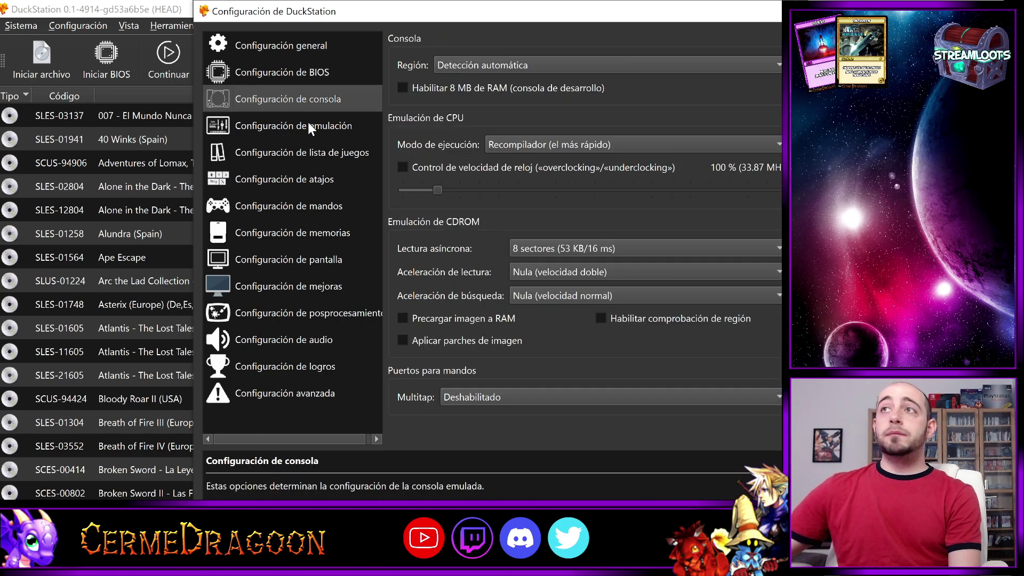
left_click(308, 127)
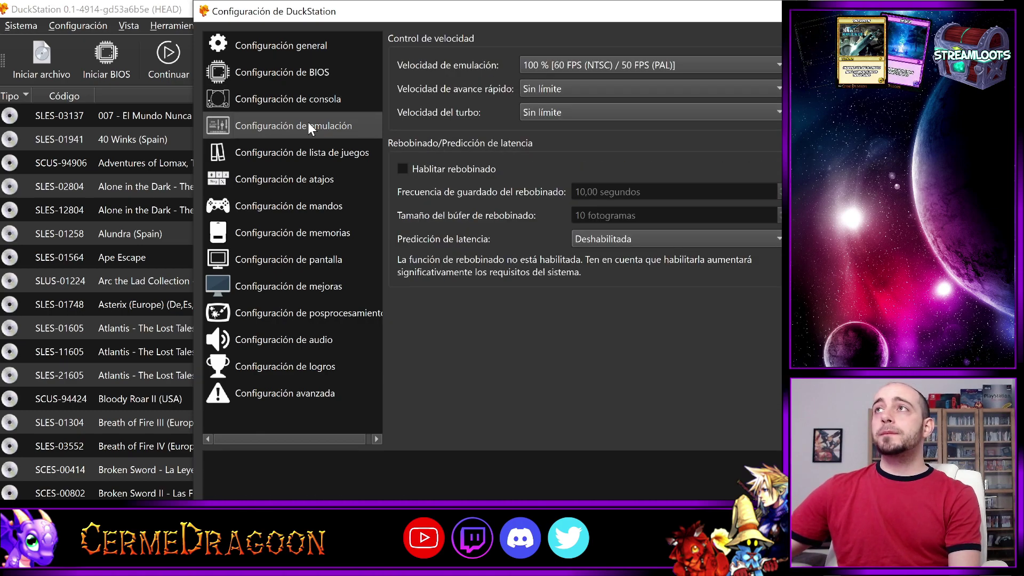
left_click(314, 154)
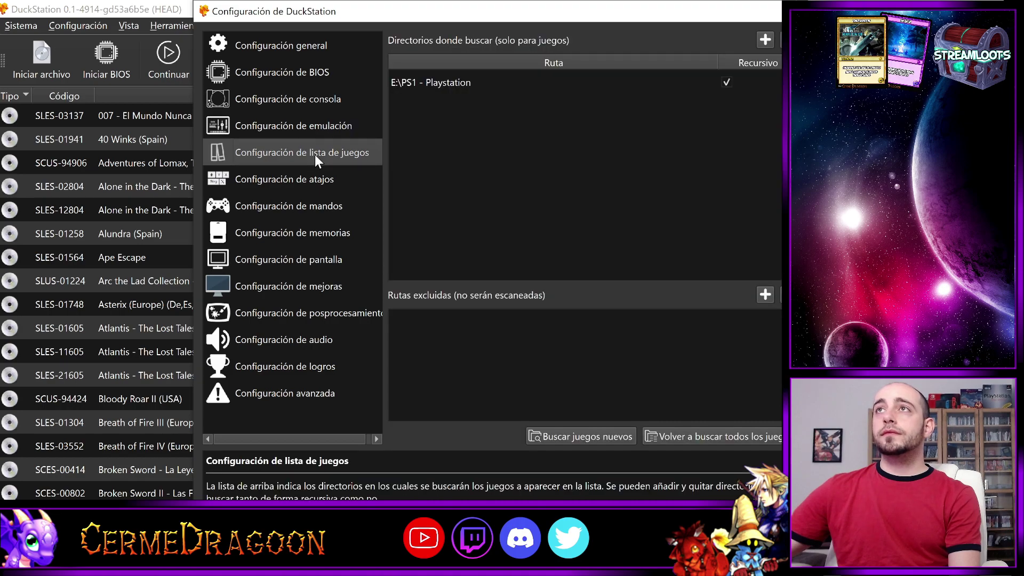
left_click(316, 182)
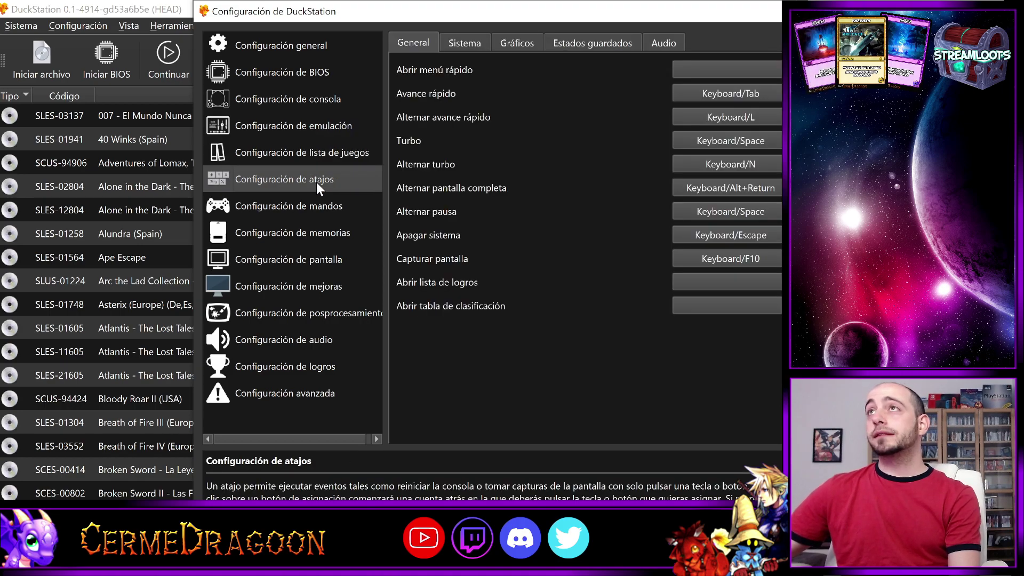
left_click(513, 41)
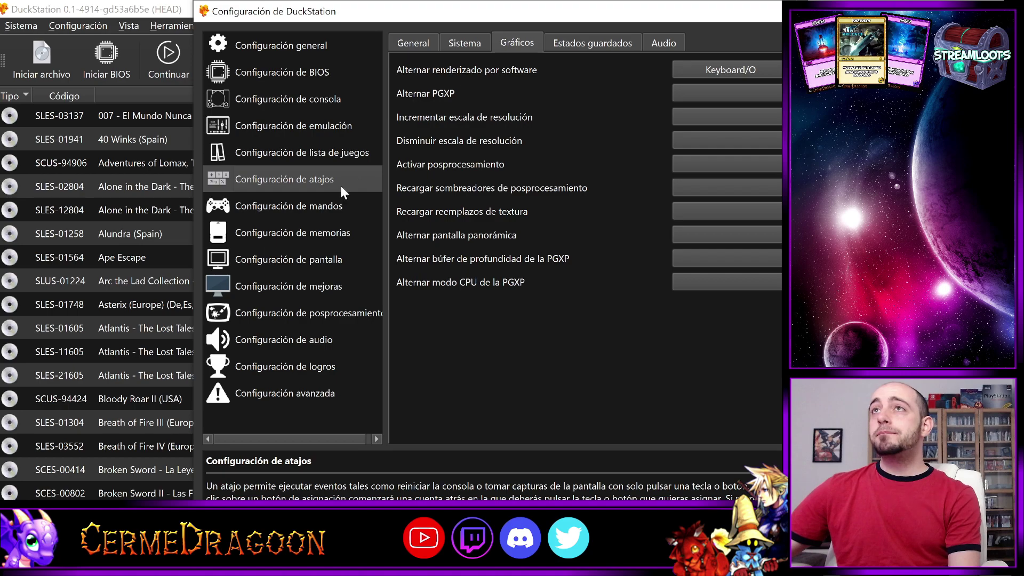
Set the Puerto 1 controller type to Mando analógico (DualShock) in the controller configuration
left_click(318, 207)
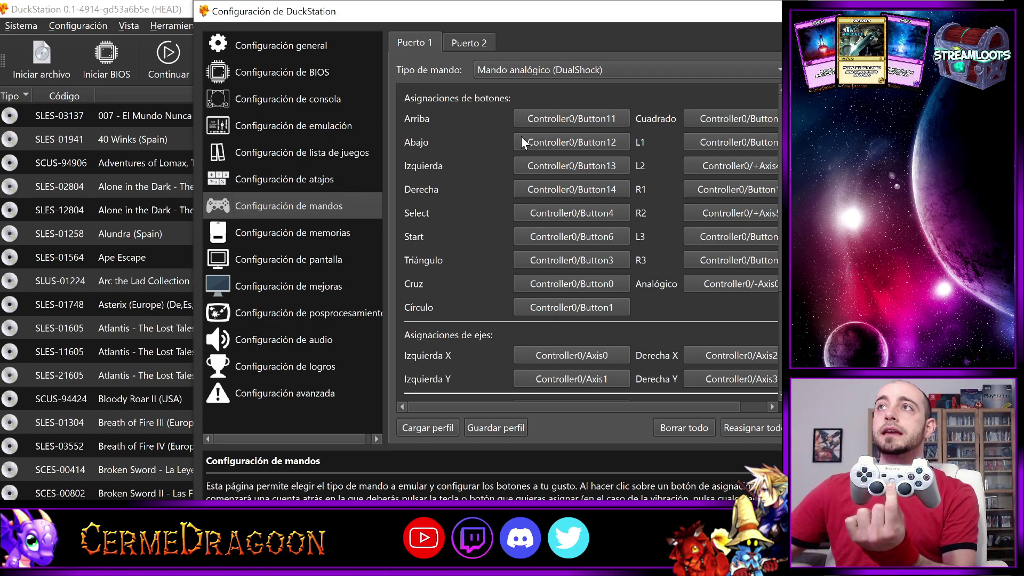
left_click(561, 71)
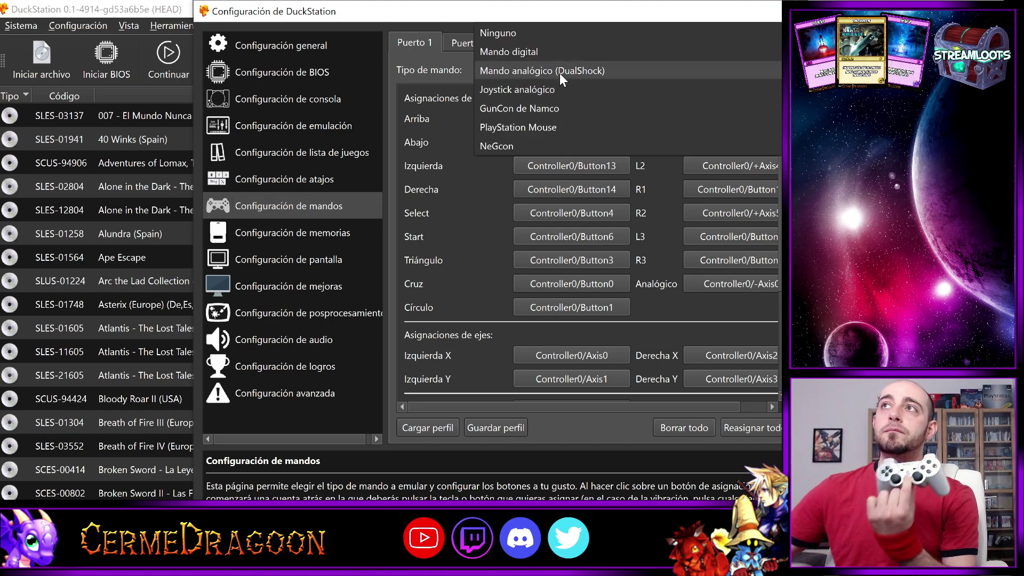
left_click(559, 75)
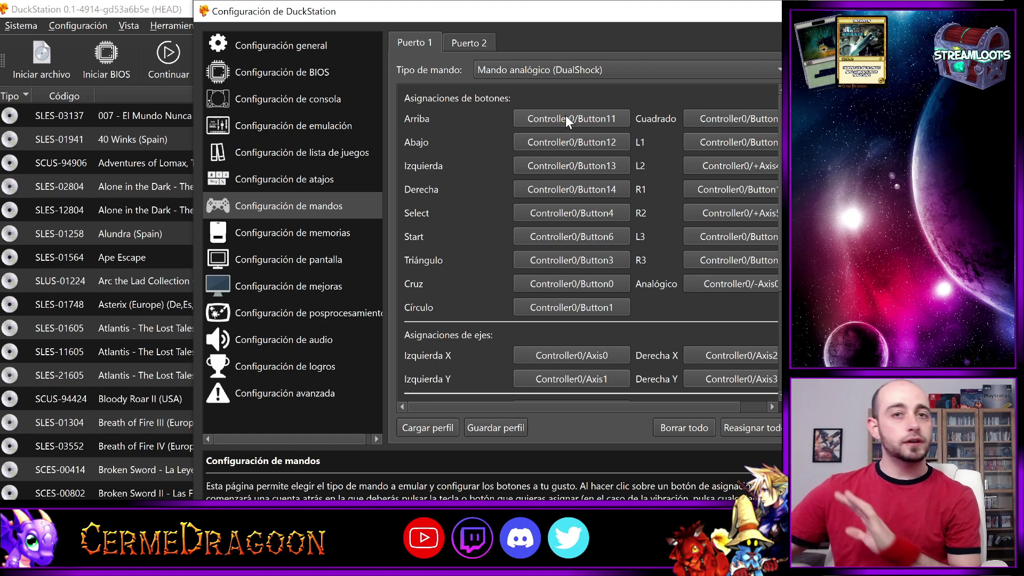
View the memory card settings, and set the renderer to Hardware (Vulkan) in the display settings
left_click(331, 233)
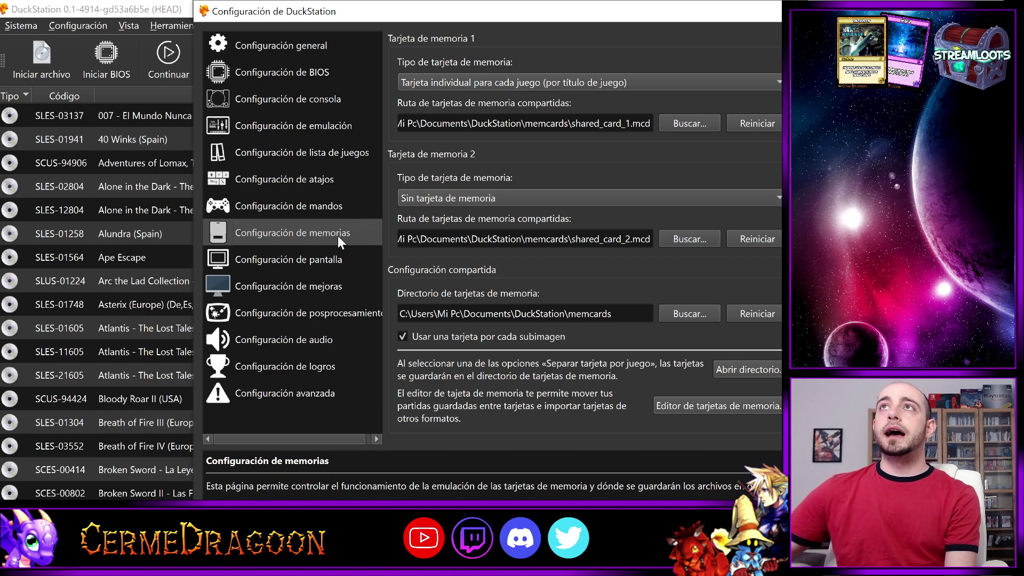
left_click(323, 269)
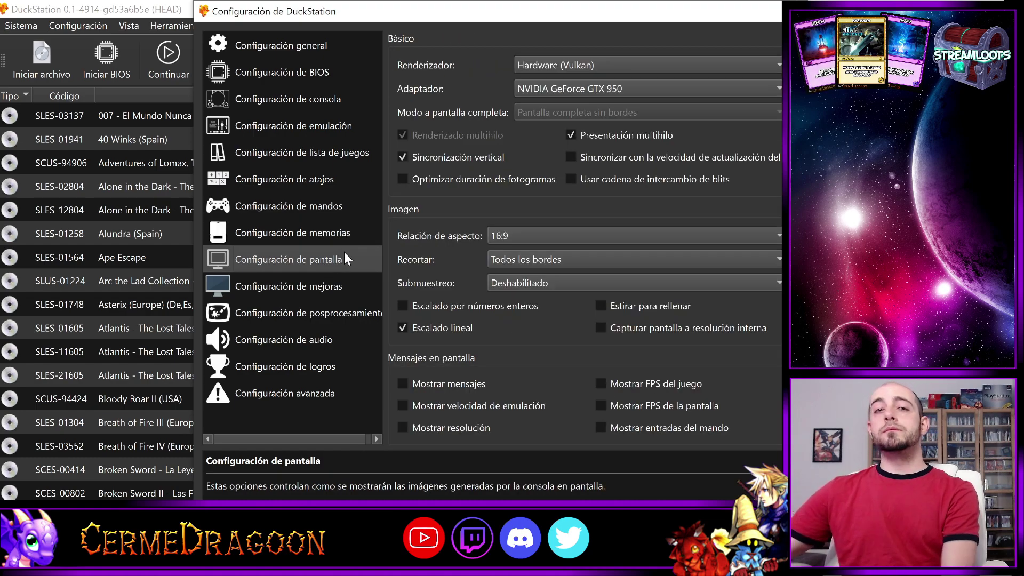
mouse_move(552, 90)
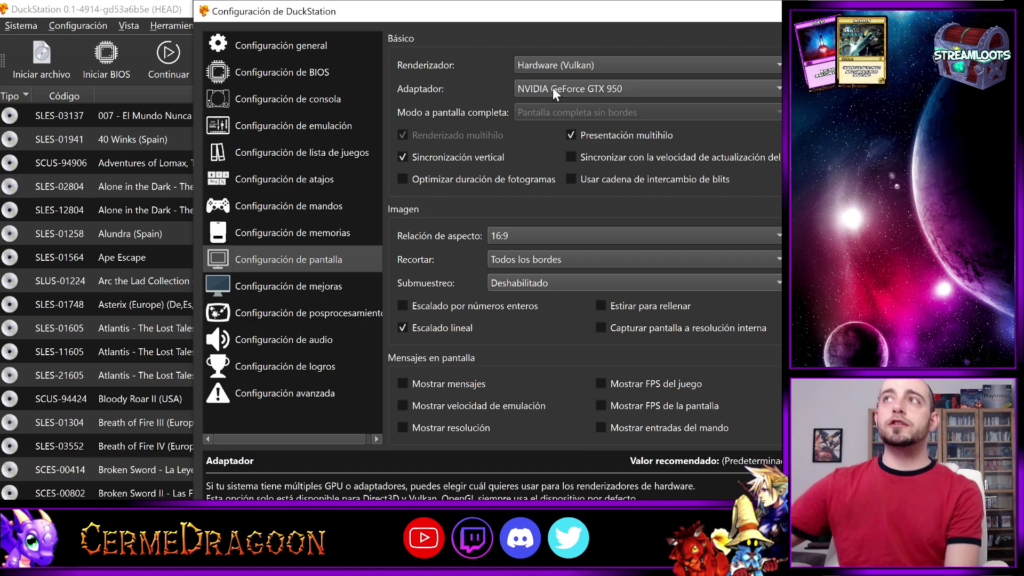
left_click(542, 66)
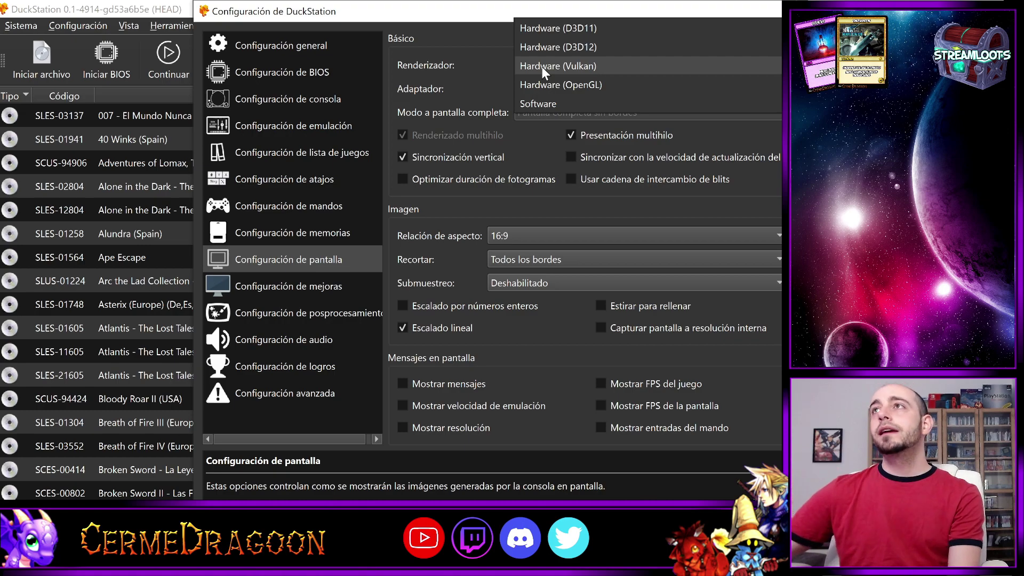
left_click(542, 66)
mouse_move(438, 141)
mouse_move(601, 135)
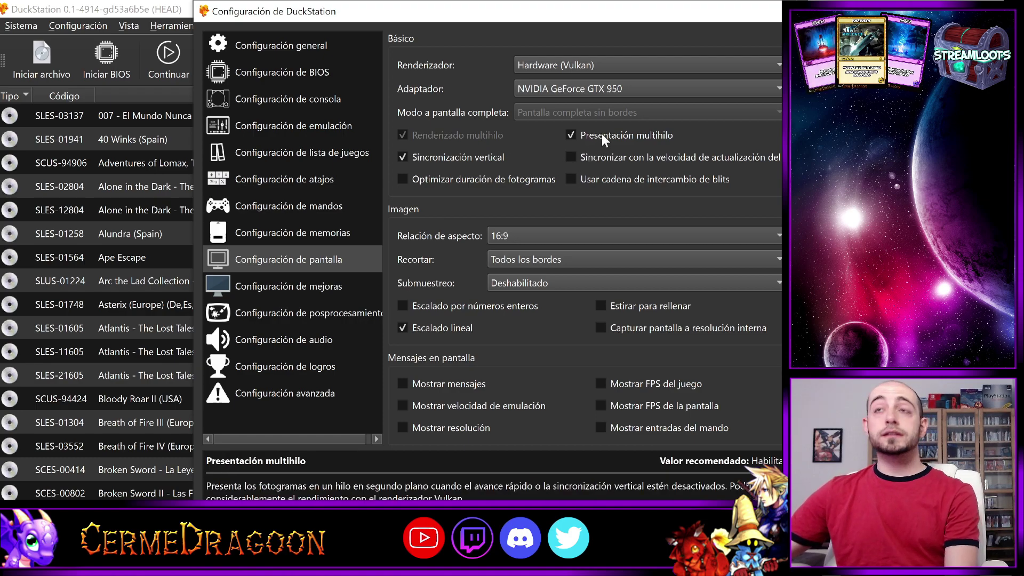
mouse_move(475, 158)
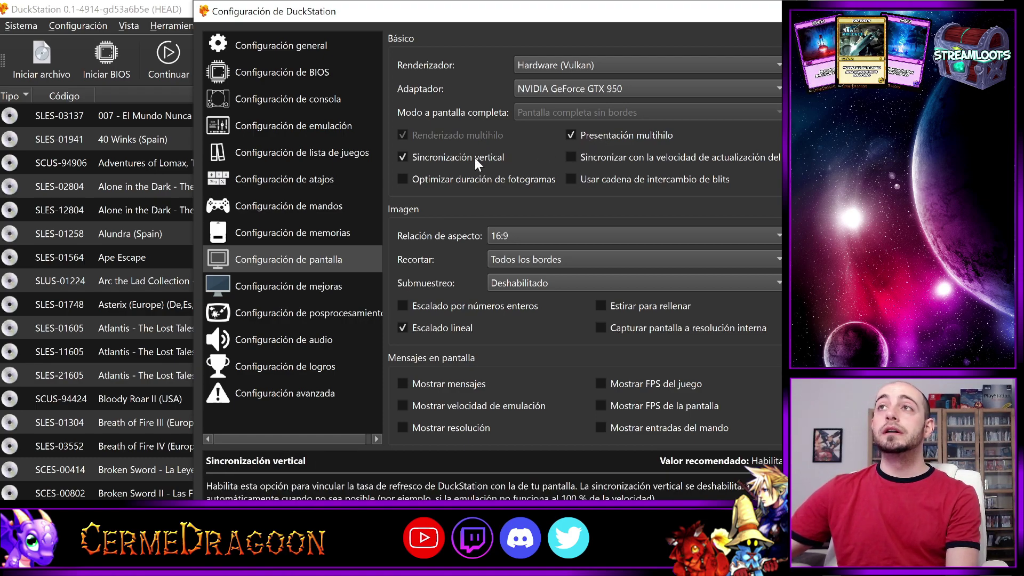
mouse_move(585, 175)
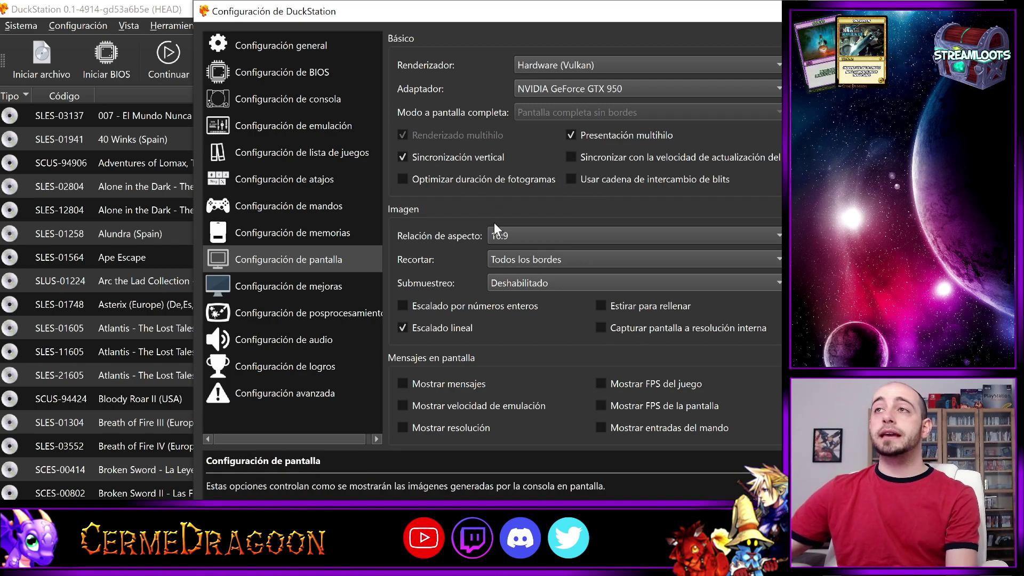
Set the aspect ratio to 16:9 and the downsampling (Submuestreo) to Deshabilitado in the display image settings
left_click(510, 236)
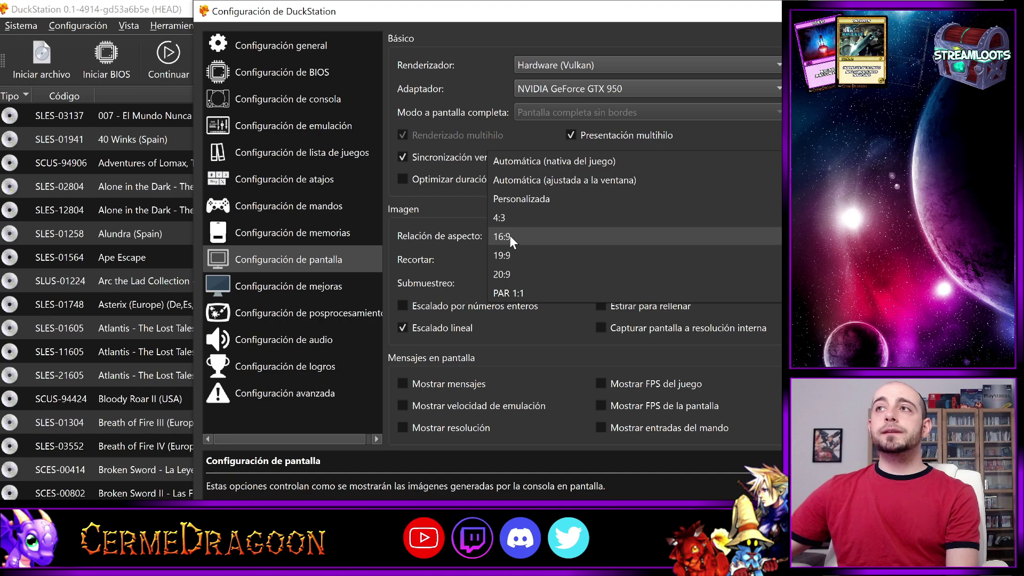
left_click(509, 235)
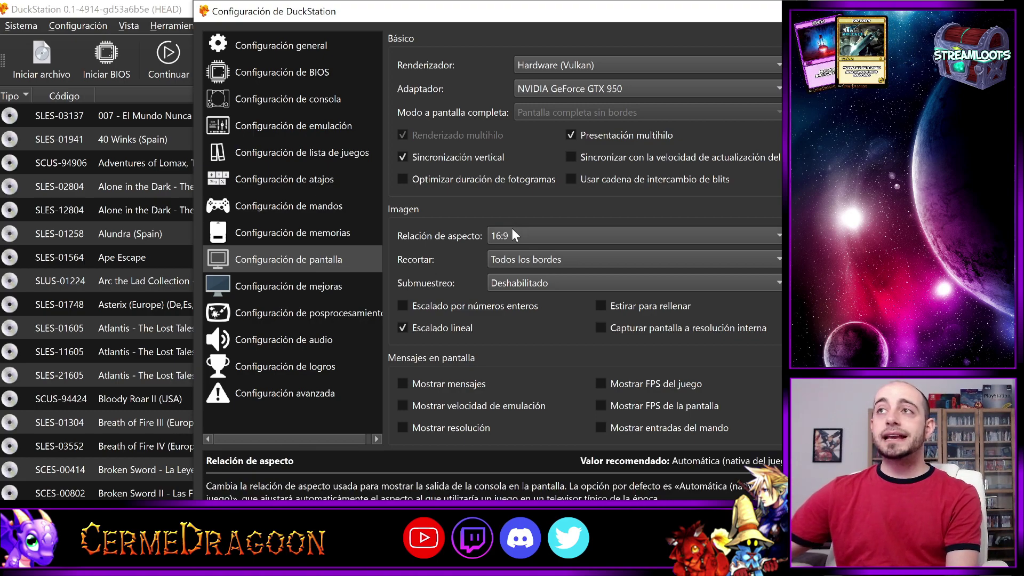
left_click(512, 228)
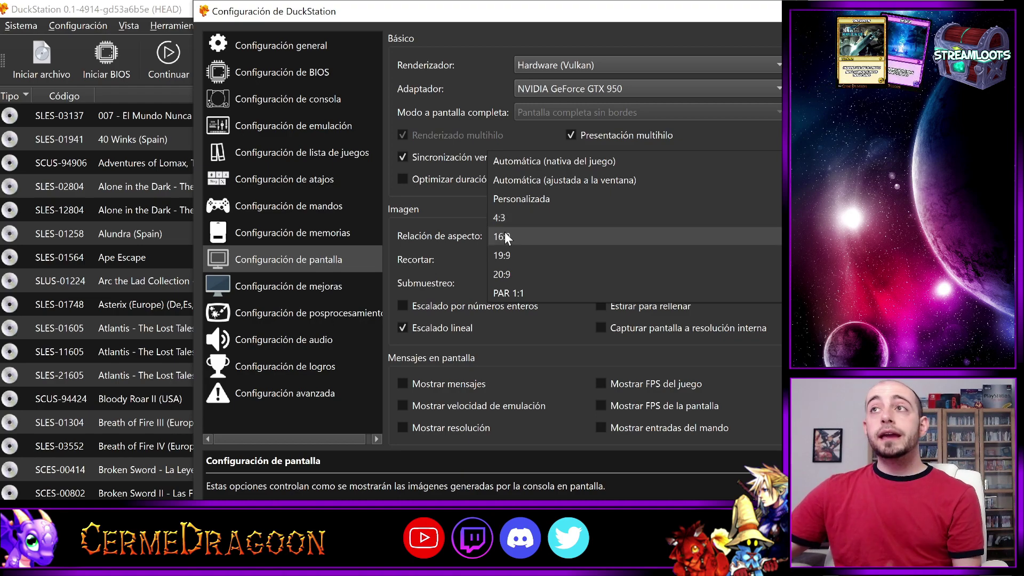
left_click(504, 233)
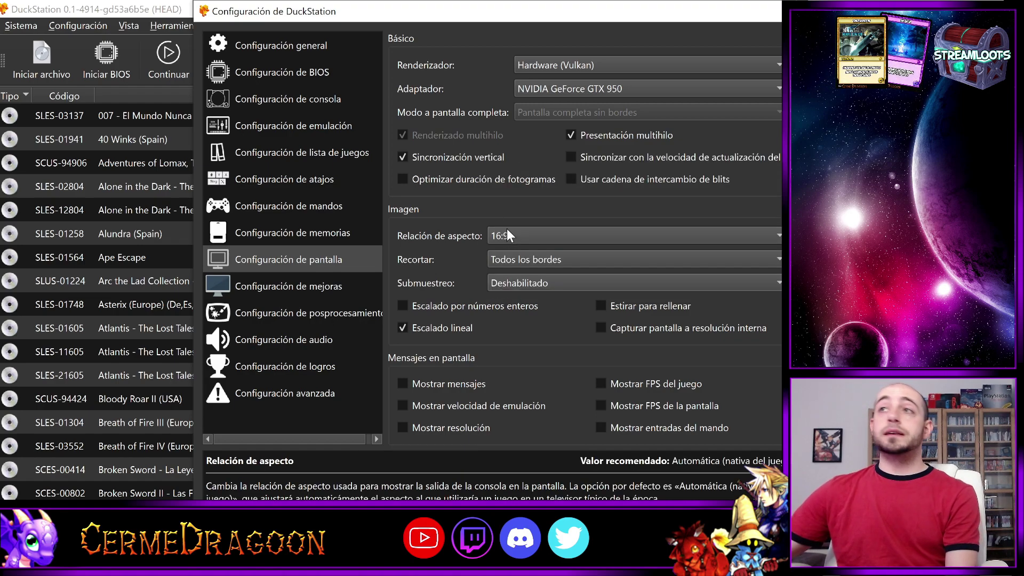
left_click(503, 284)
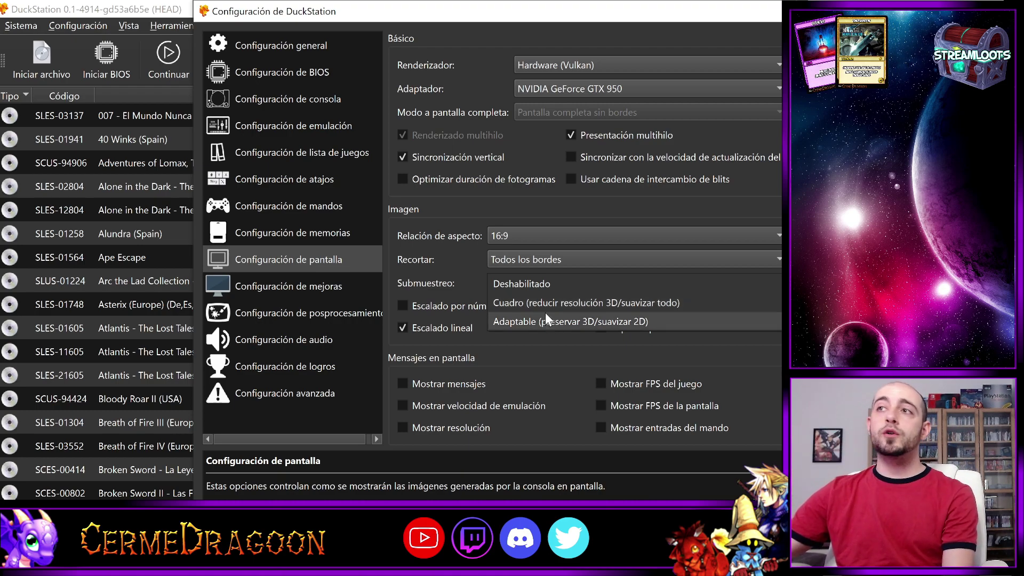
left_click(526, 285)
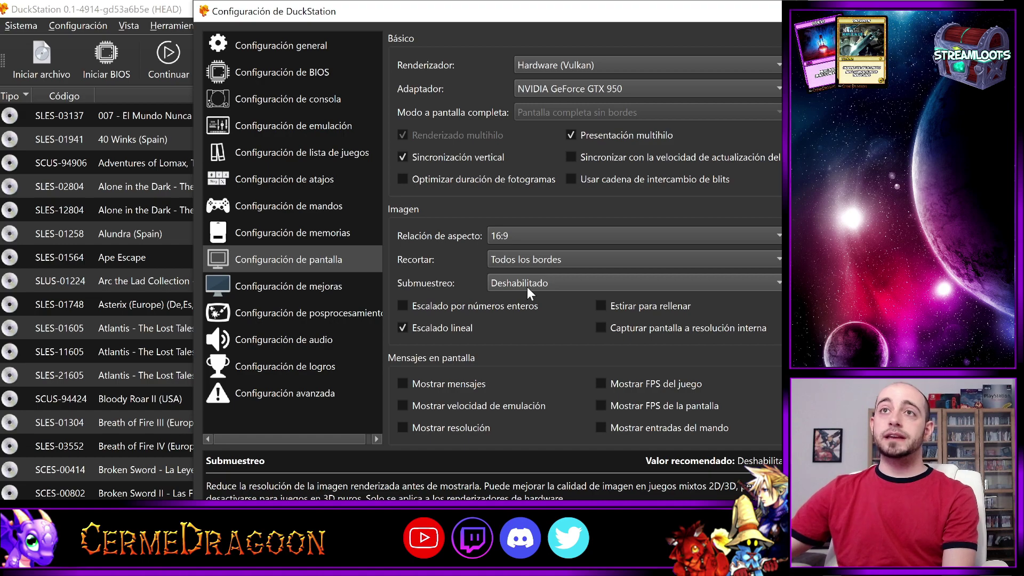
mouse_move(509, 301)
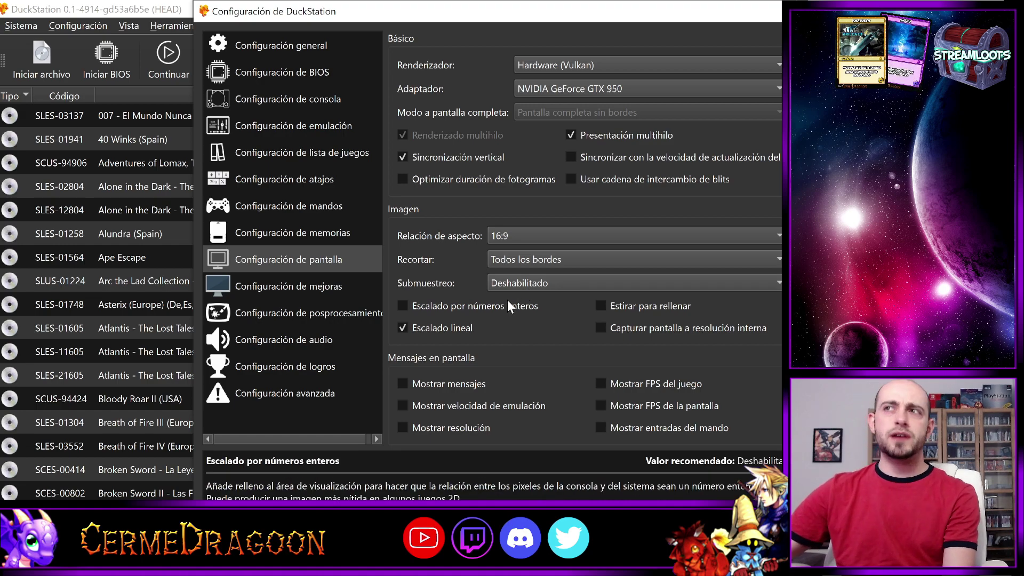
mouse_move(443, 332)
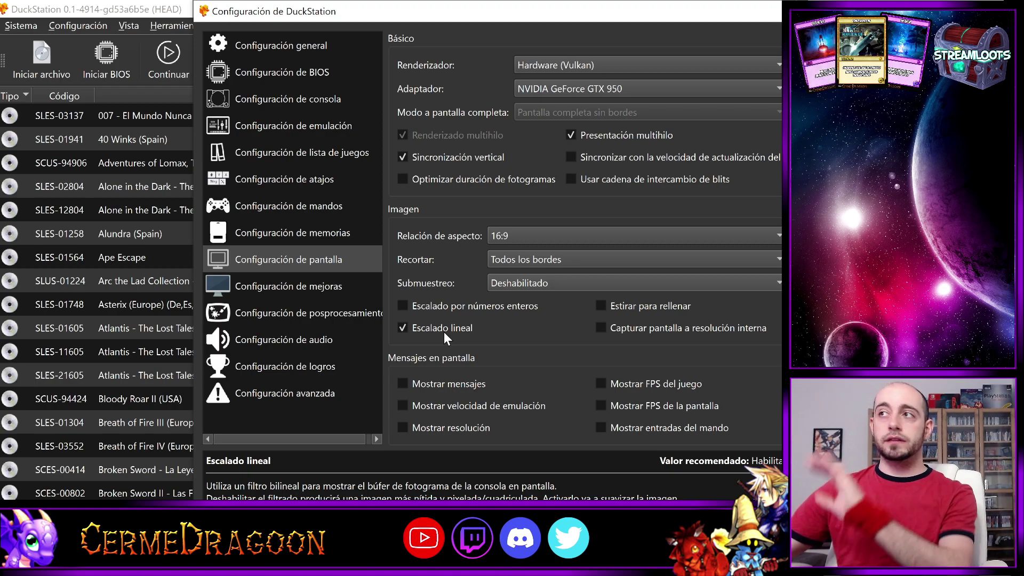
Set the internal resolution scale to 6x (para 1440p) and the texture filtering to xBR in the enhancement settings
left_click(329, 286)
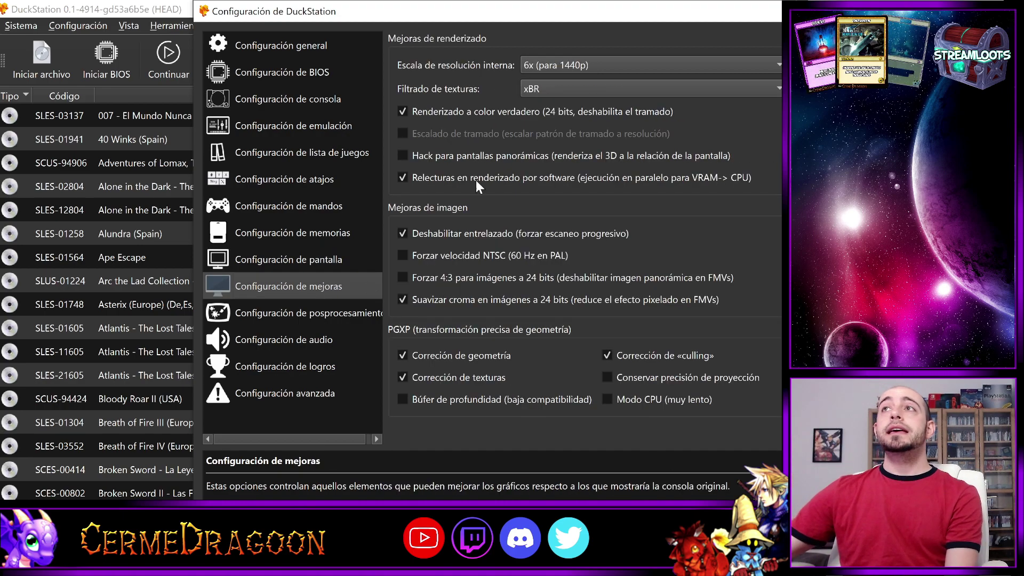
mouse_move(563, 69)
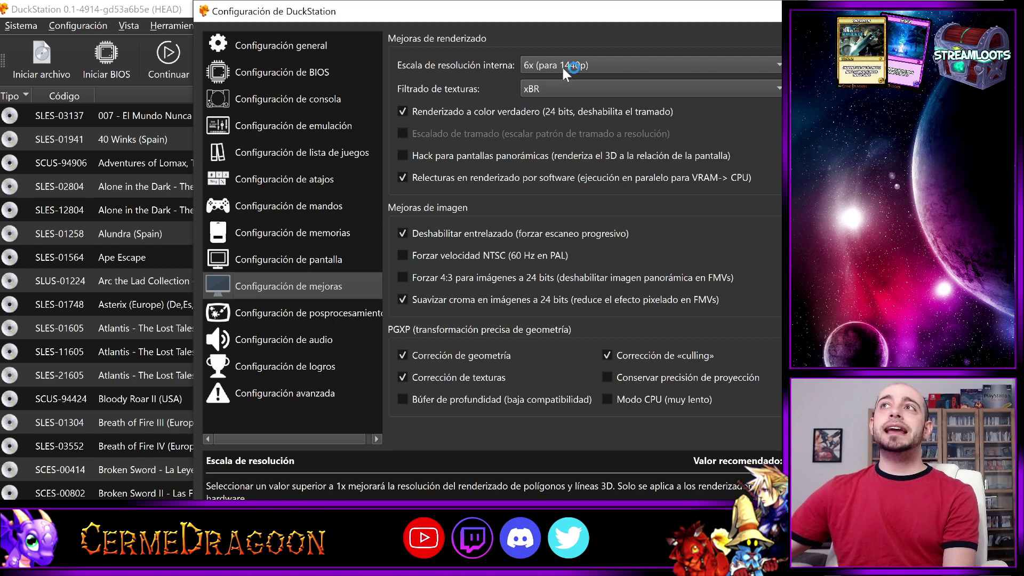
left_click(562, 66)
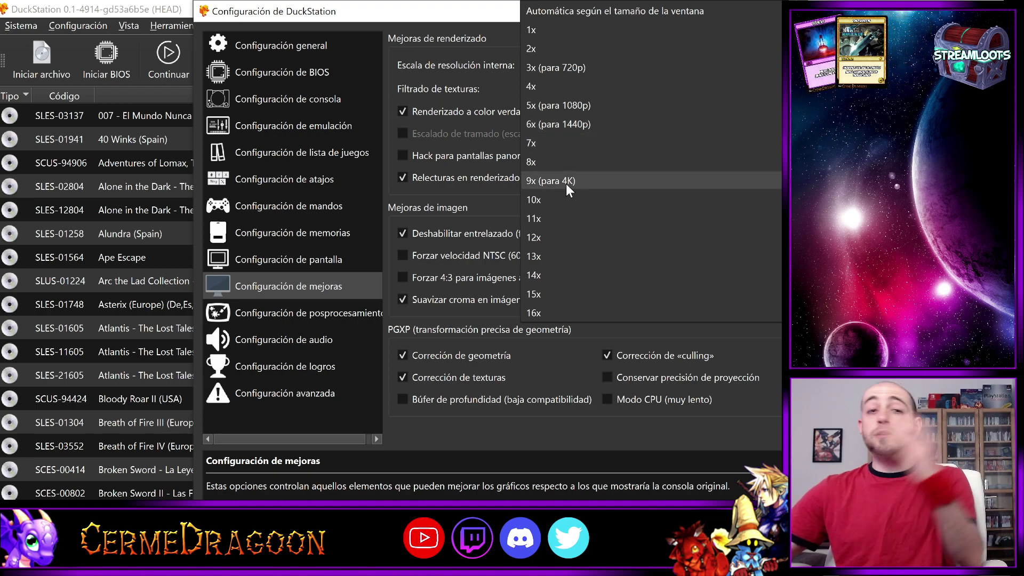
left_click(559, 122)
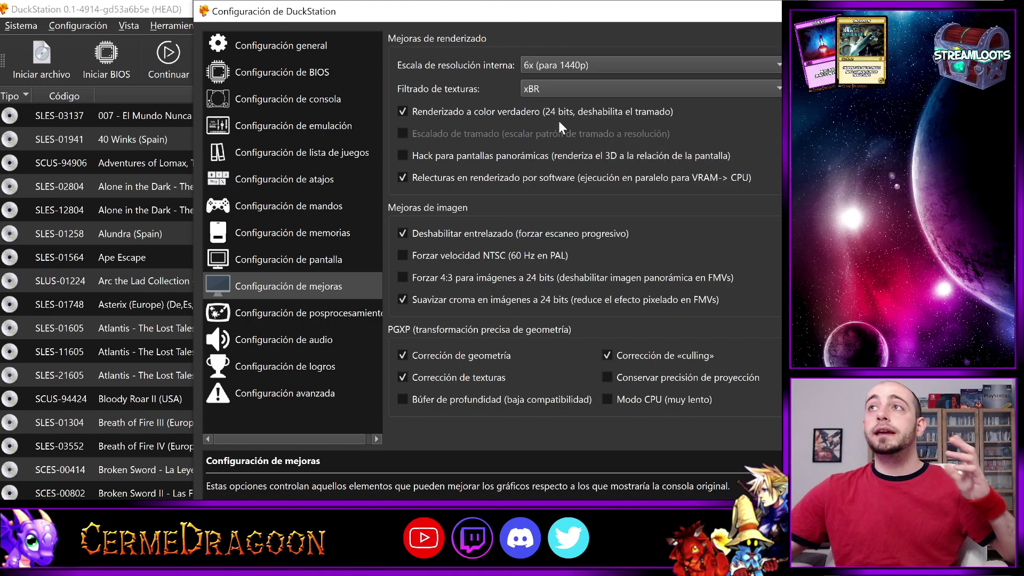
left_click(551, 87)
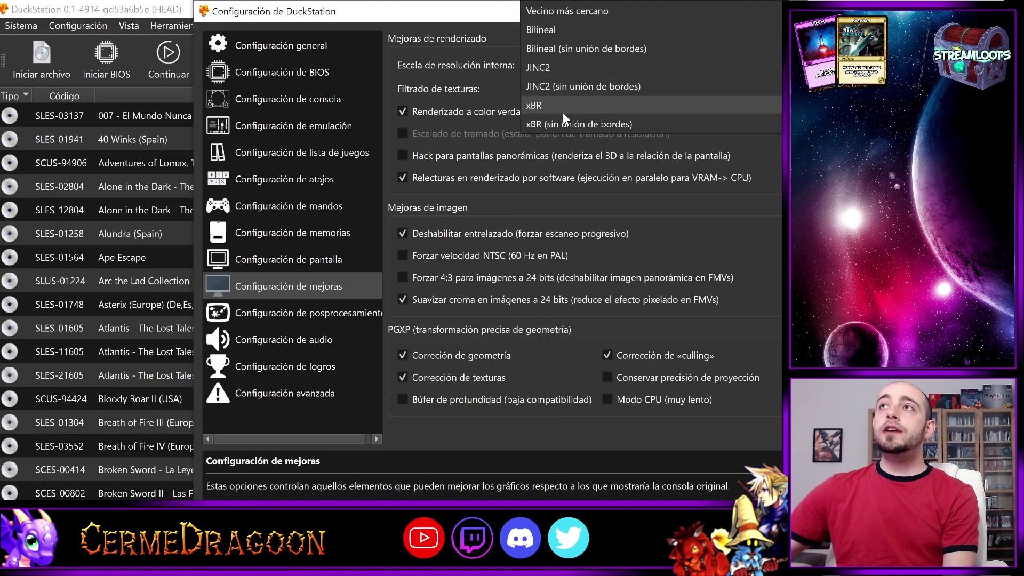
left_click(557, 107)
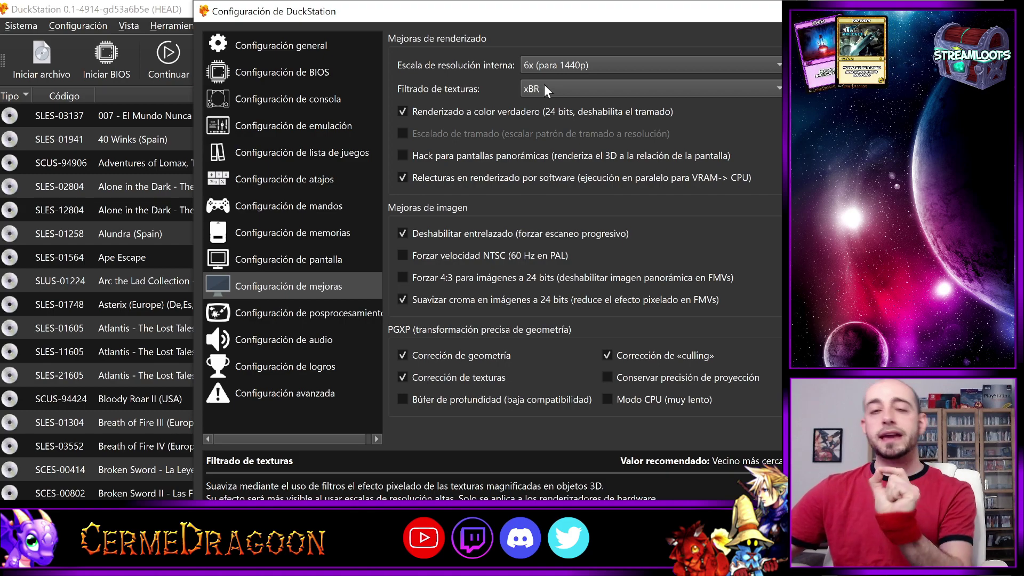
Review the true color, software readback, interlacing, chroma smoothing and PGXP options in the enhancement settings
mouse_move(530, 106)
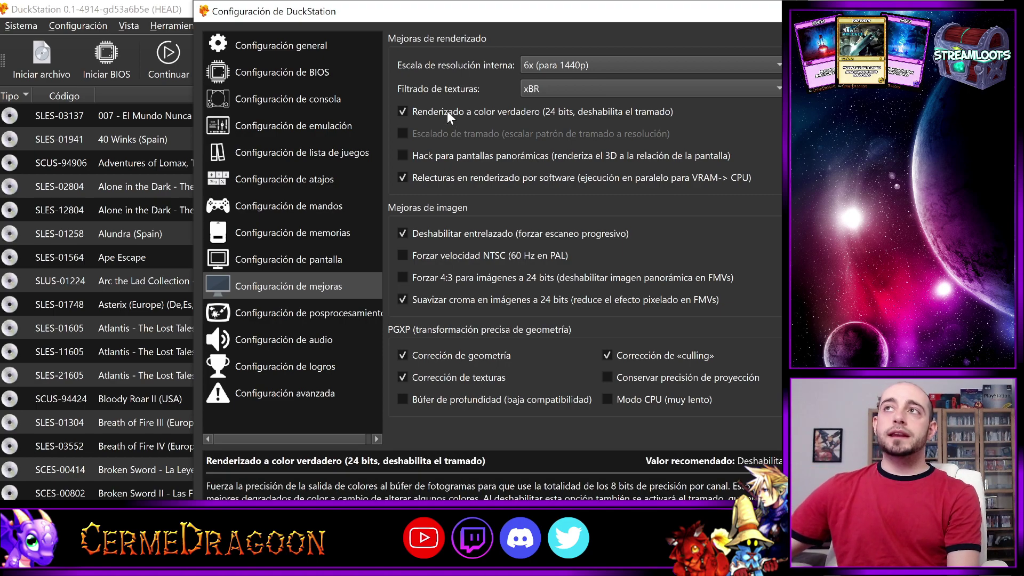
mouse_move(445, 180)
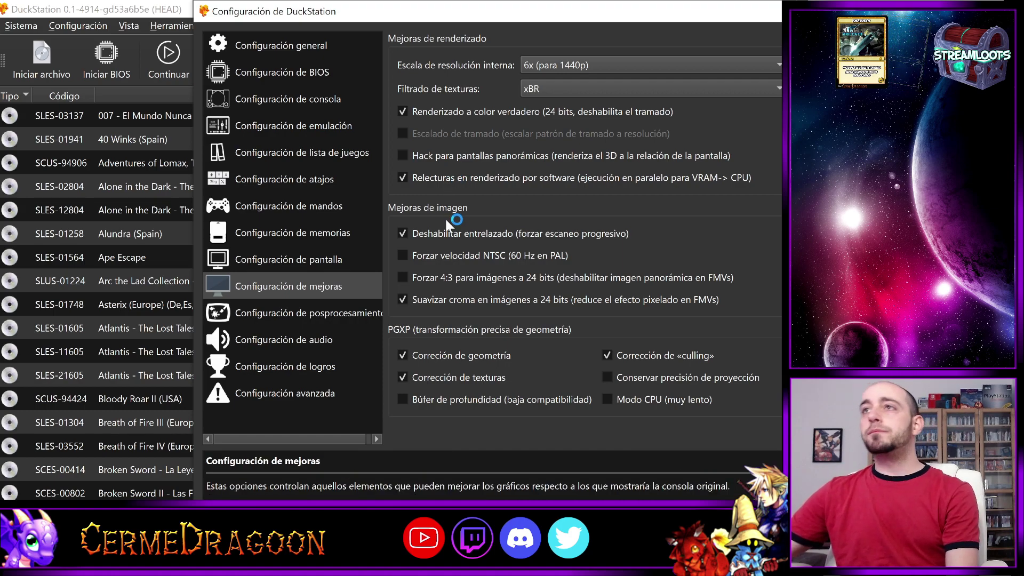
mouse_move(439, 237)
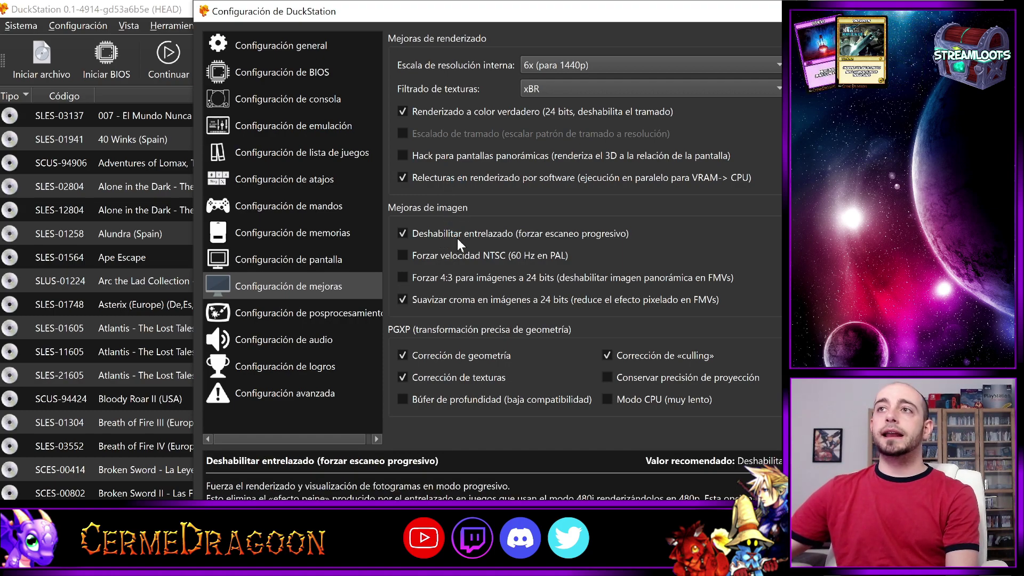
mouse_move(431, 305)
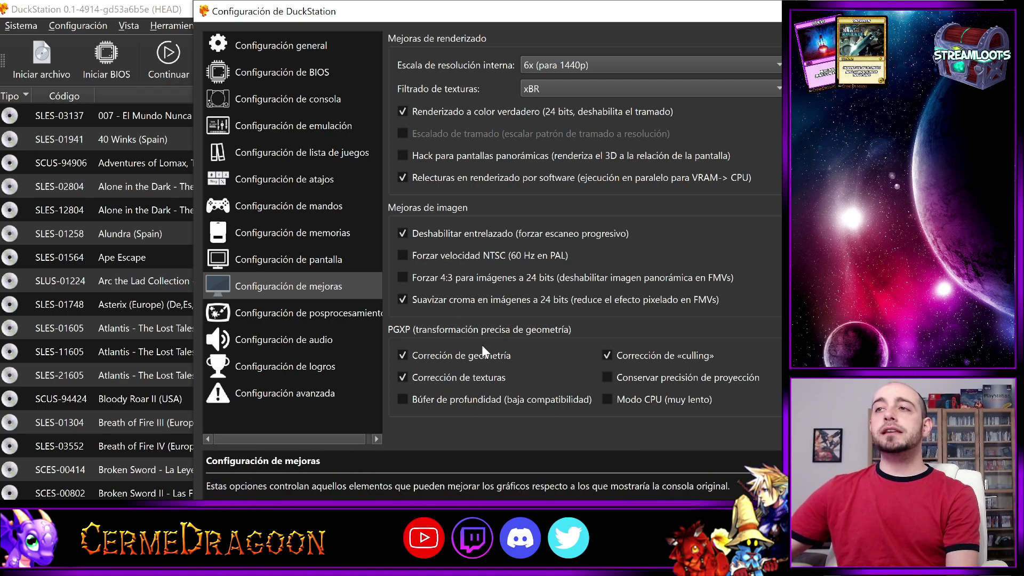
mouse_move(537, 373)
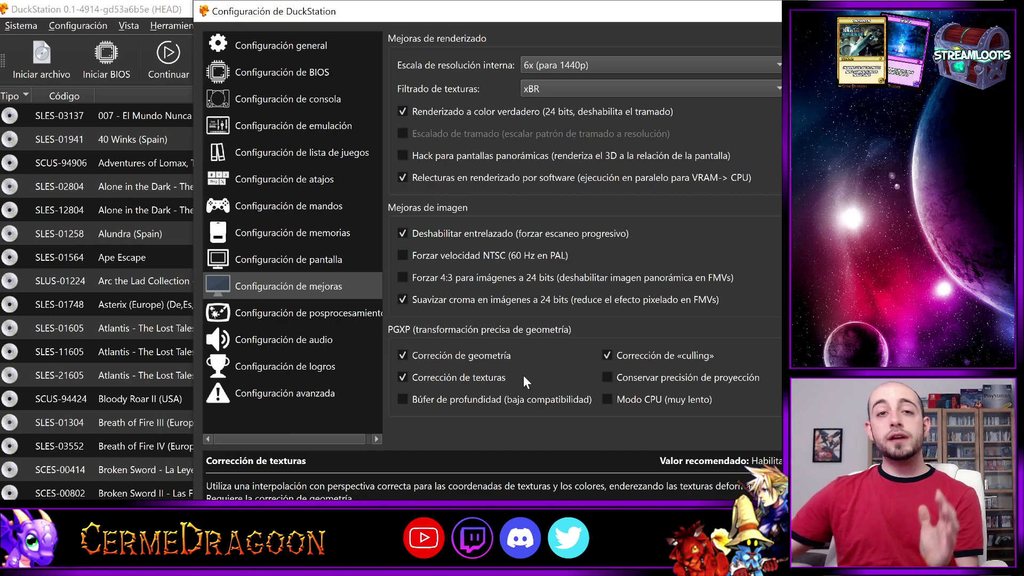
mouse_move(447, 356)
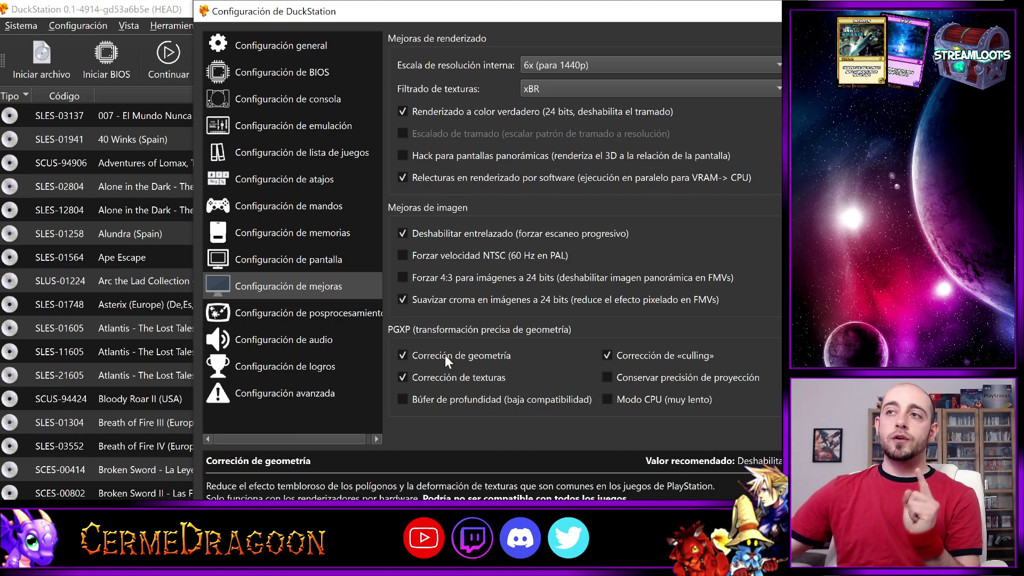
Turn the PGXP geometry correction off and on again, and re-enable the culling and texture corrections
mouse_move(670, 357)
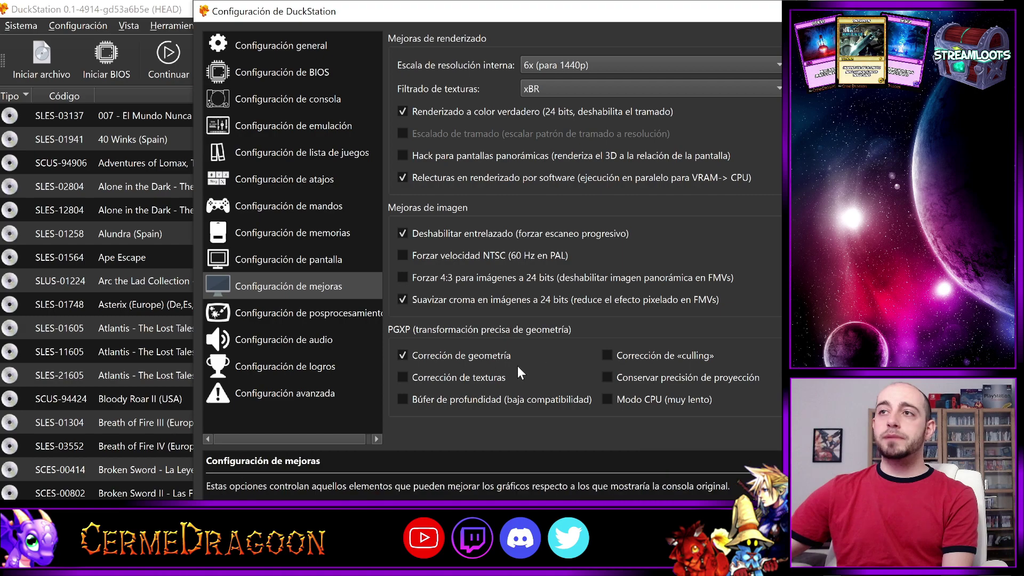
left_click(494, 356)
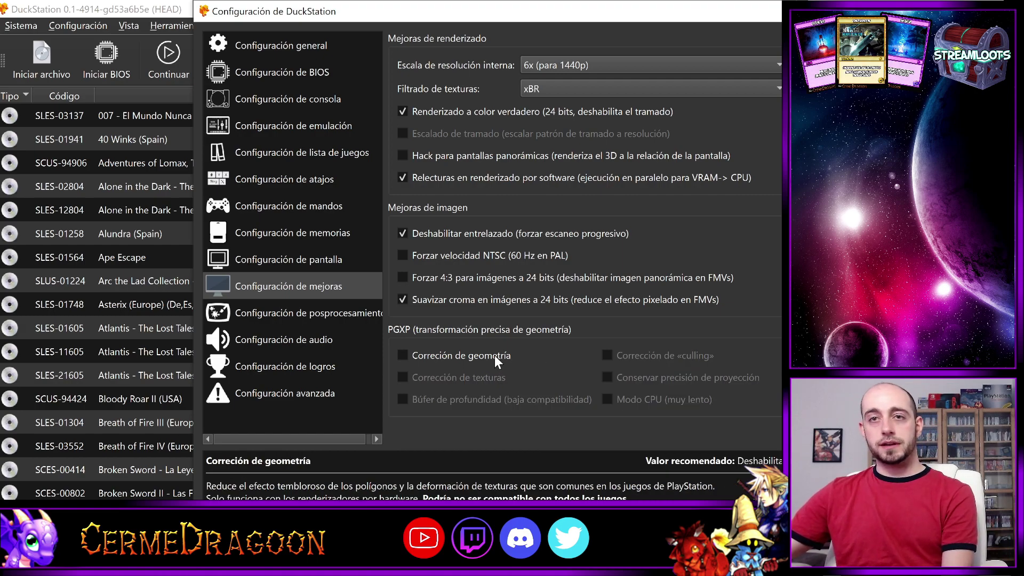
left_click(495, 354)
left_click(656, 354)
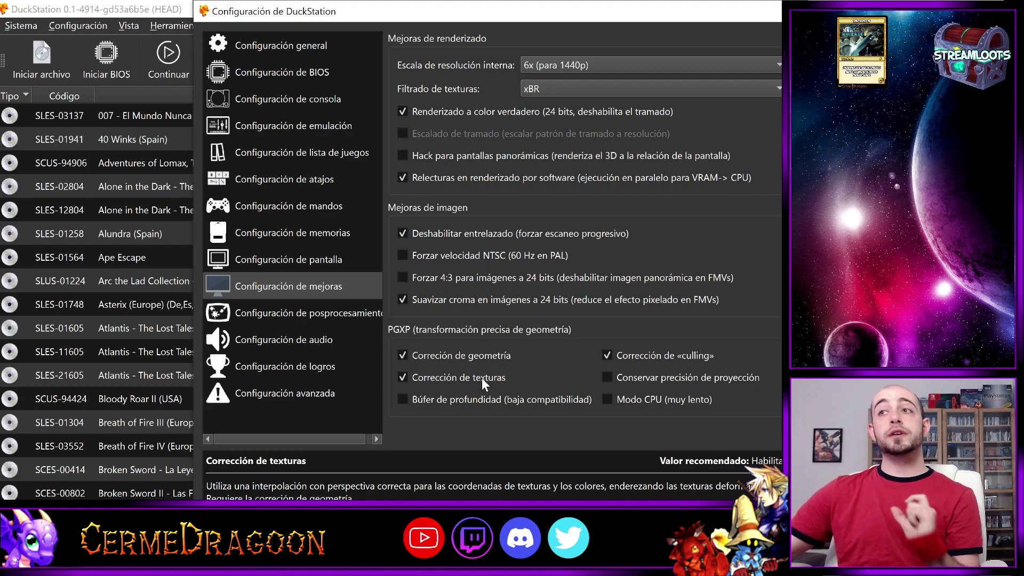
View the post-processing and audio settings, and set Antialiasing de muestreo múltiple to MSAA 16x in the advanced settings
left_click(330, 315)
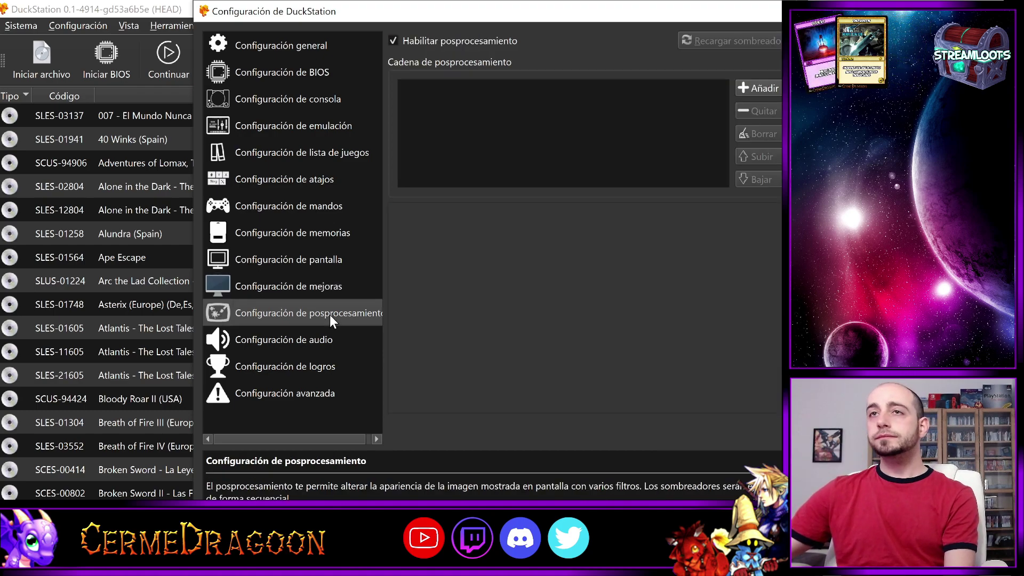
left_click(317, 340)
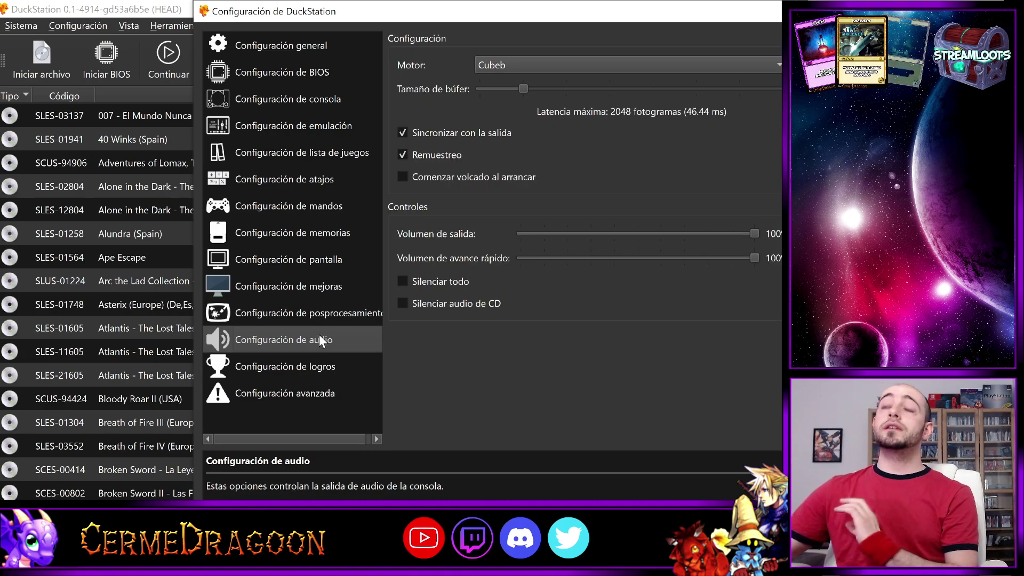
left_click(323, 394)
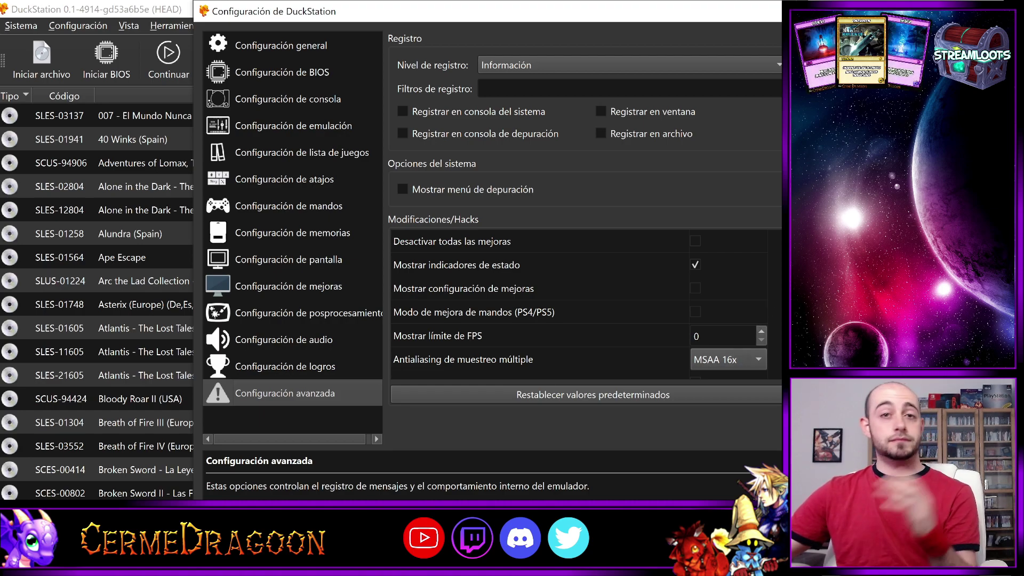
left_click(744, 363)
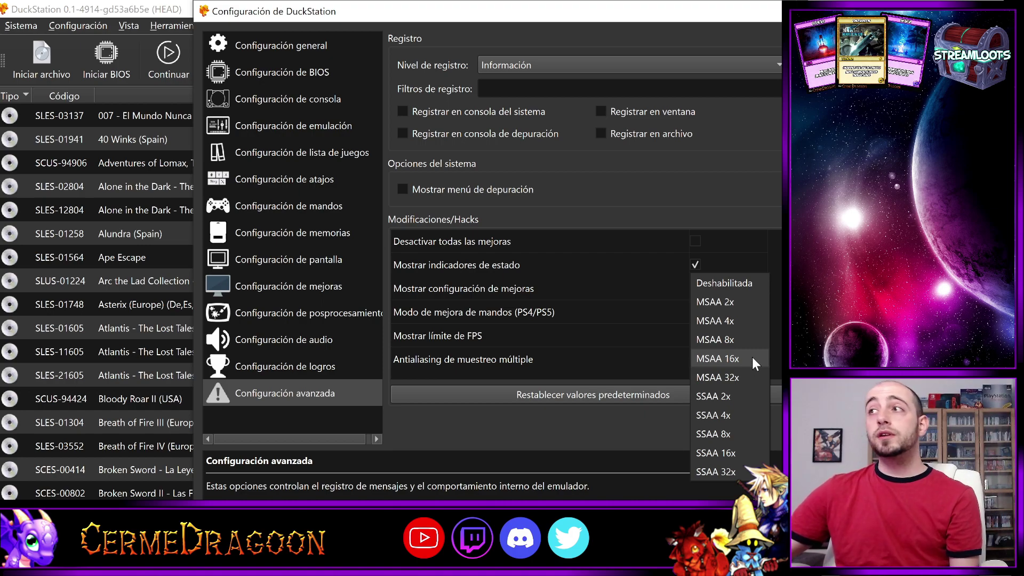
left_click(753, 357)
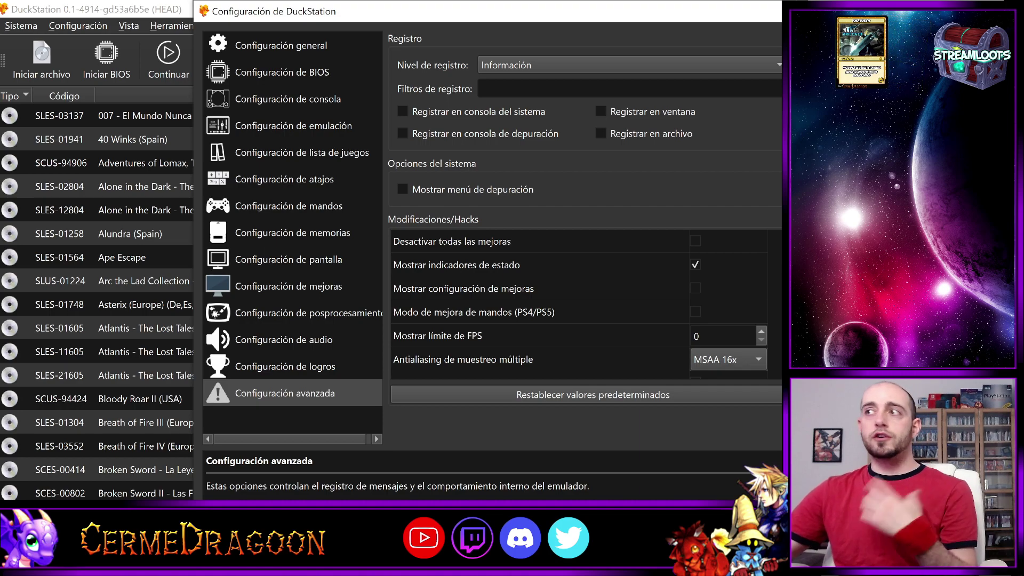
Review the Modificaciones/Hacks options in the advanced settings through the last entries, and close the settings
scroll(579, 304, "down", 2)
scroll(579, 303, "down", 2)
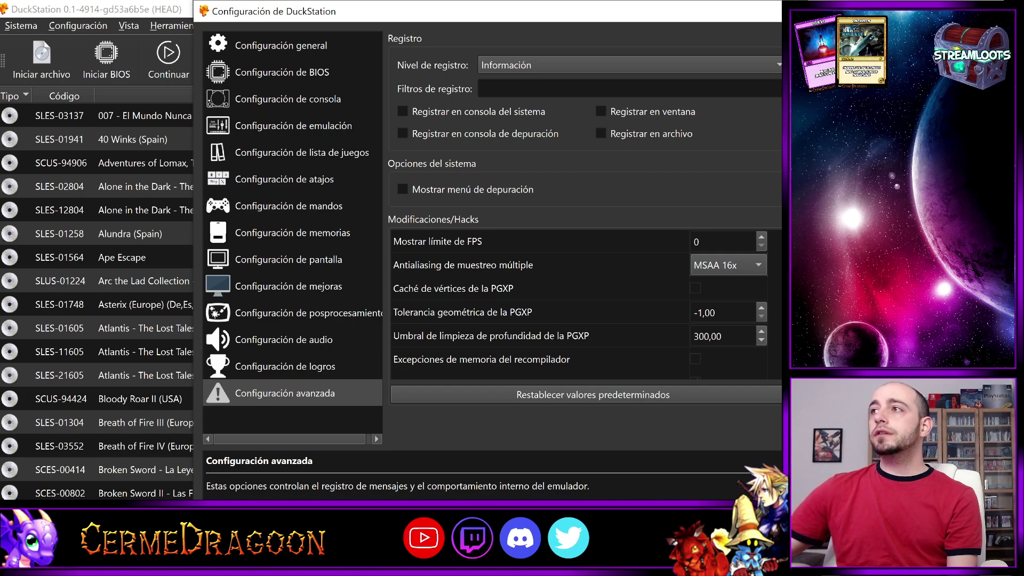
scroll(580, 304, "down", 5)
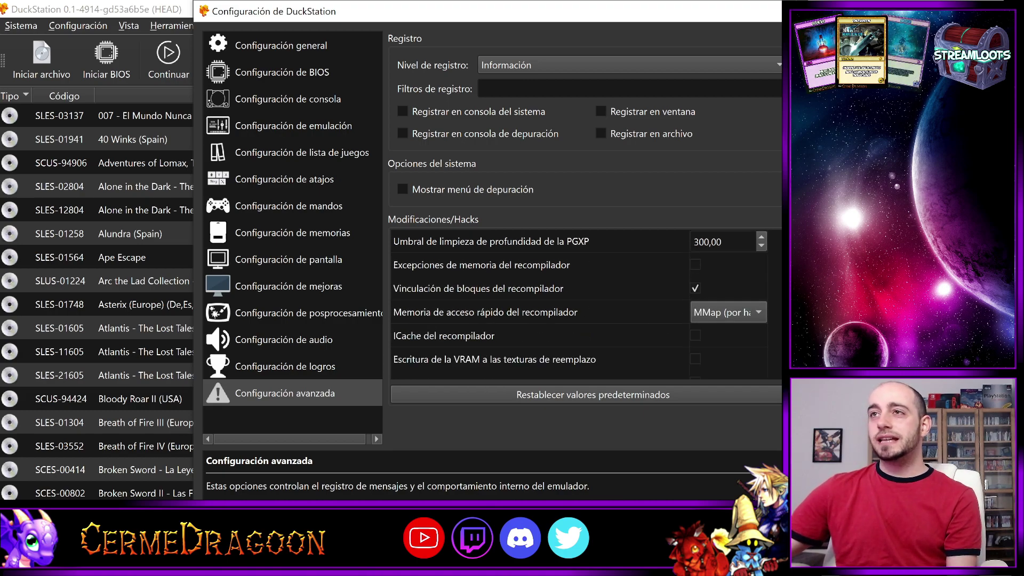
scroll(579, 304, "down", 8)
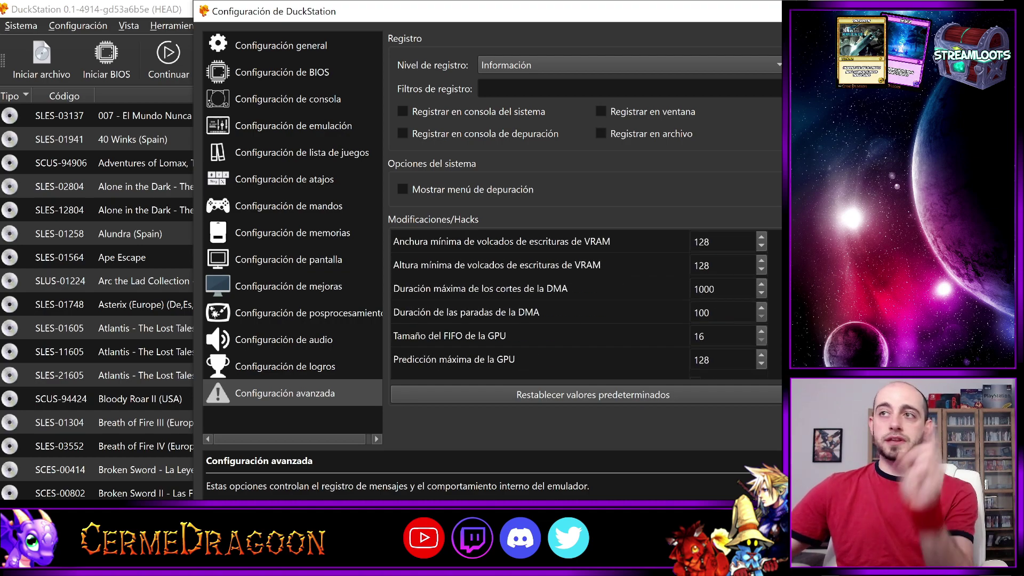
scroll(579, 304, "down", 2)
scroll(579, 304, "down", 2)
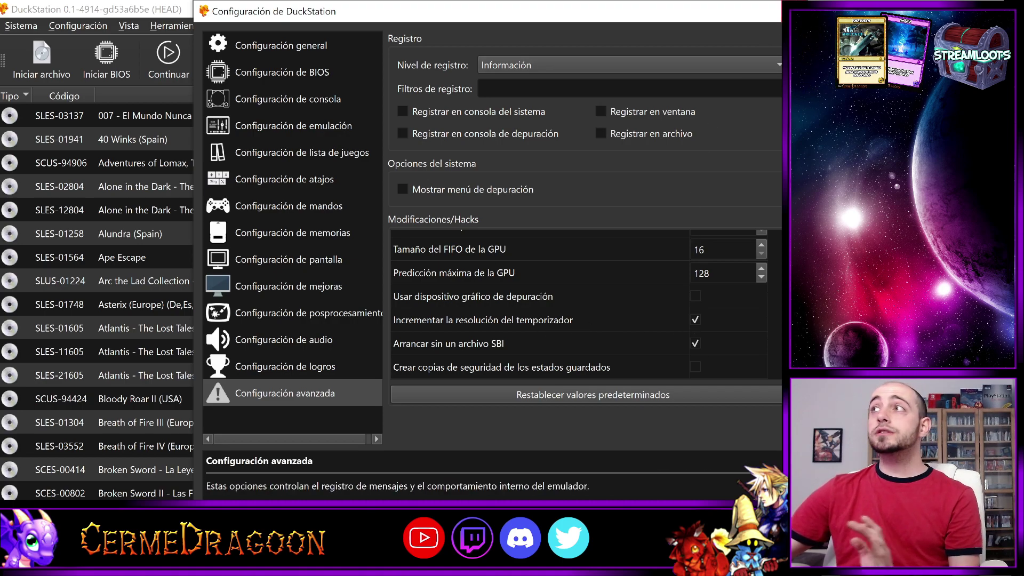
key("Escape")
Launch Alone in the Dark - The New Nightmare (Spain) (Disc 1) from the game list
scroll(264, 390, "down", 2)
scroll(265, 390, "up", 2)
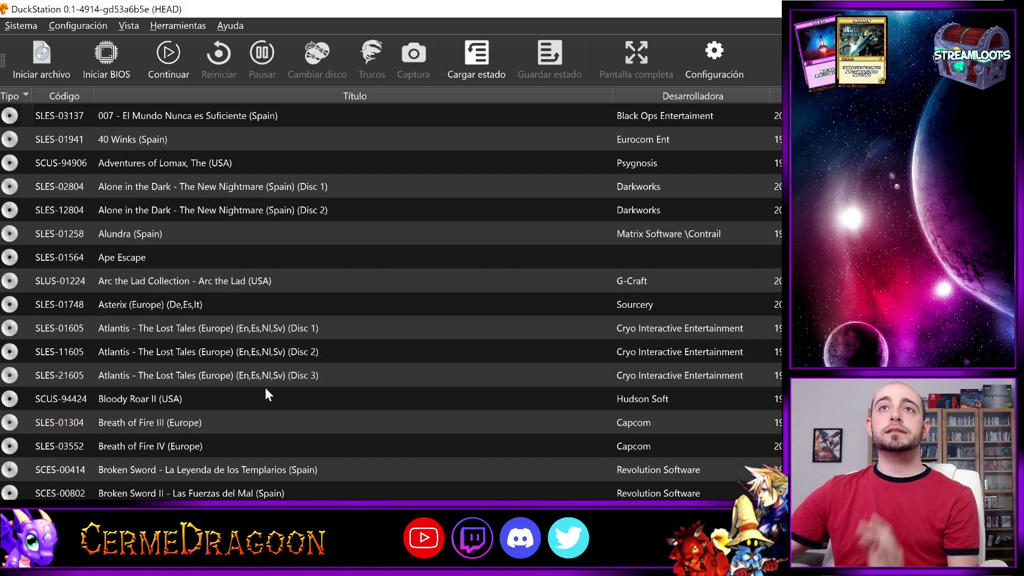
double_click(240, 186)
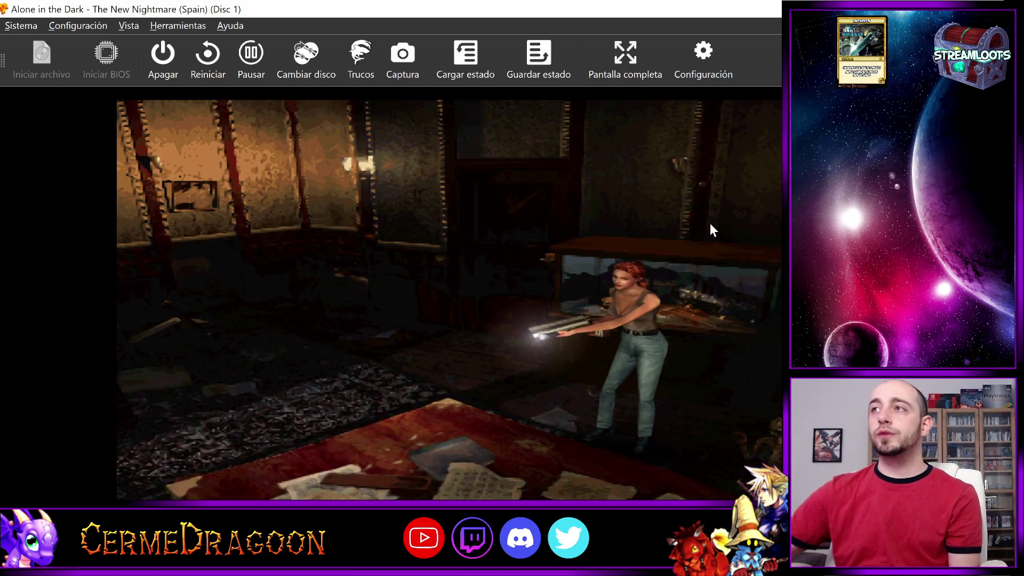
View the save state slots and the load state slots for the running game, without choosing any
left_click(550, 77)
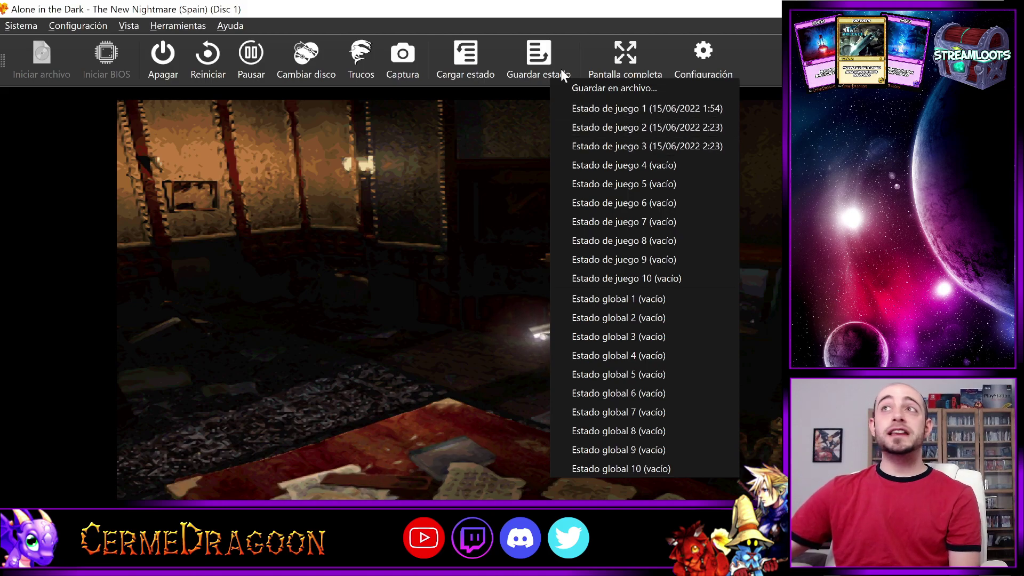
left_click(485, 61)
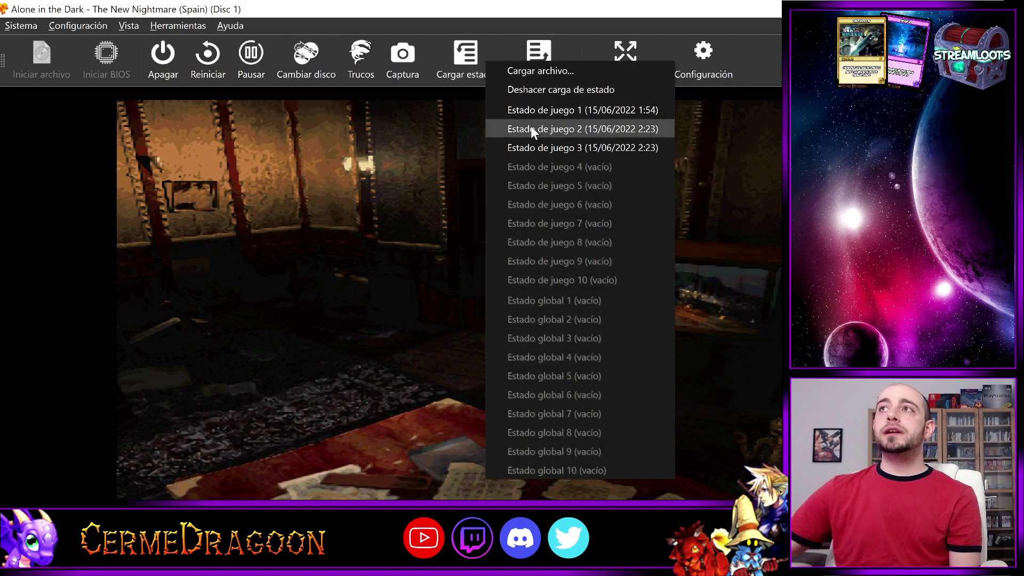
left_click(506, 15)
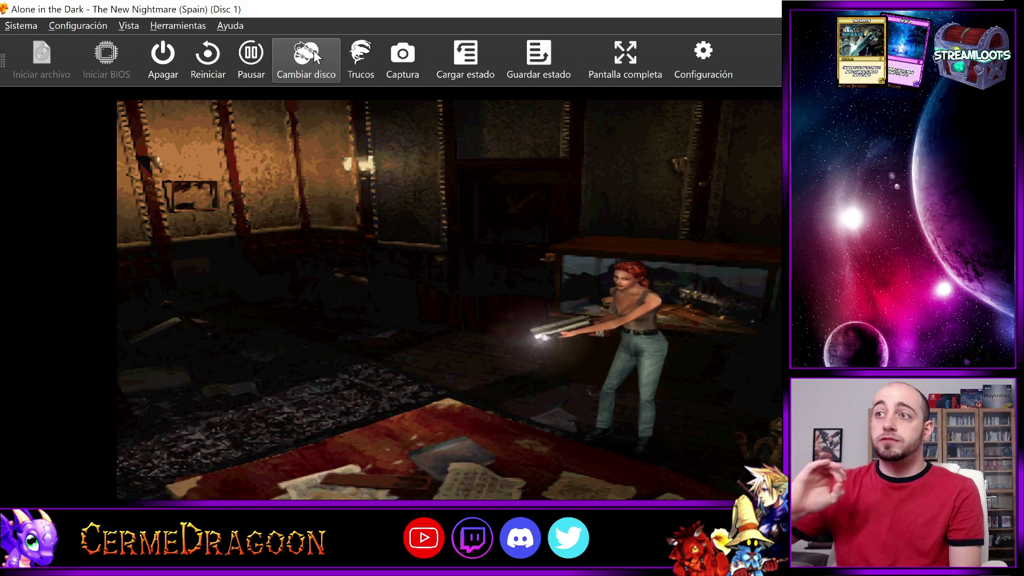
Enable all cheats of the Ungrouped group in the cheat manager for the running game, and close the manager
left_click(366, 66)
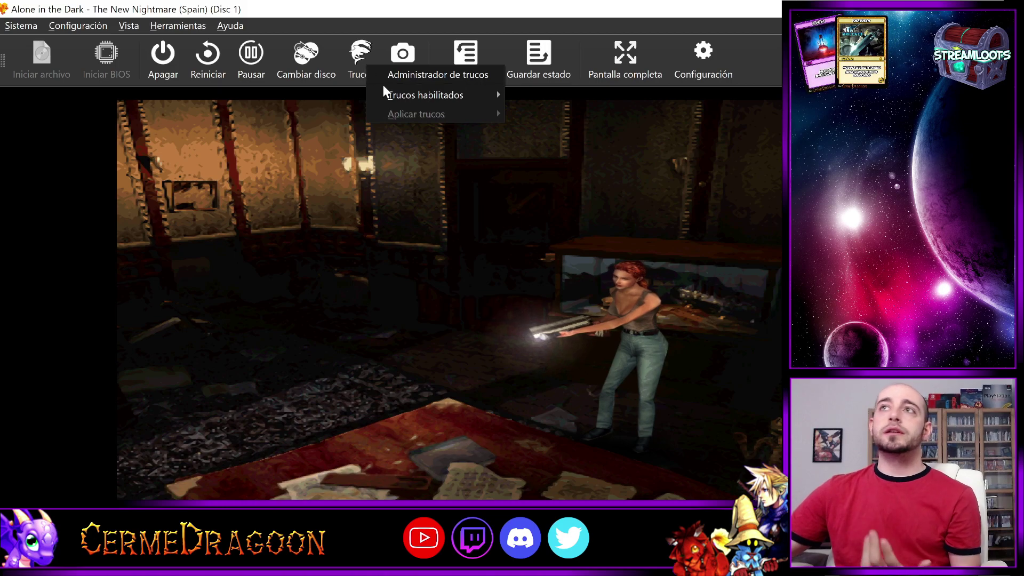
left_click(388, 77)
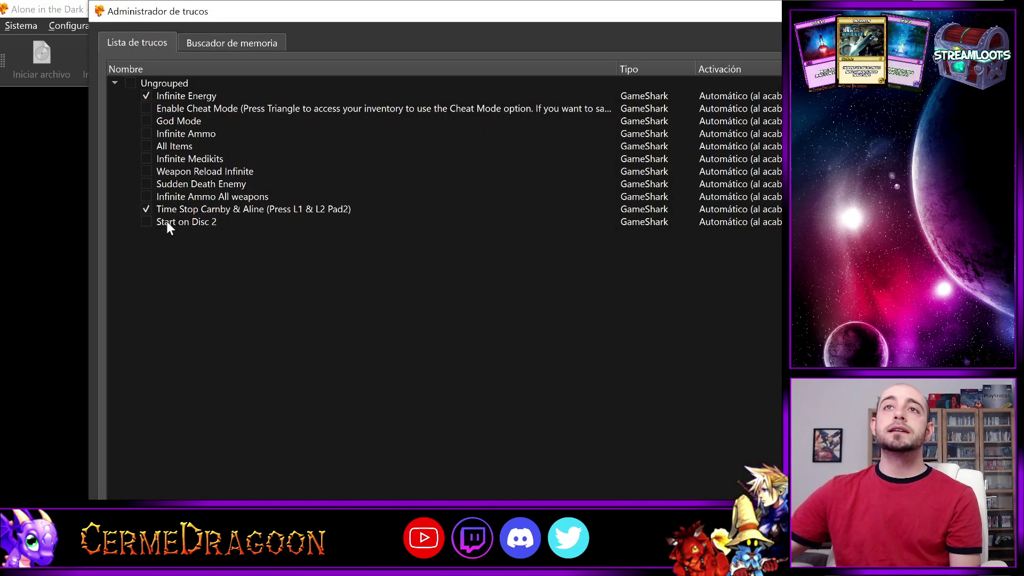
left_click(128, 82)
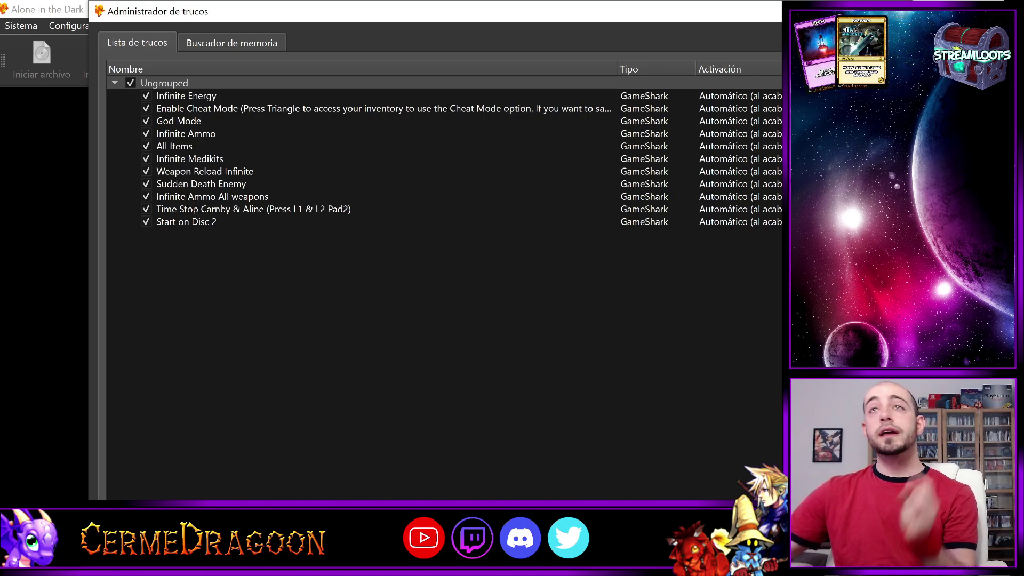
key("Escape")
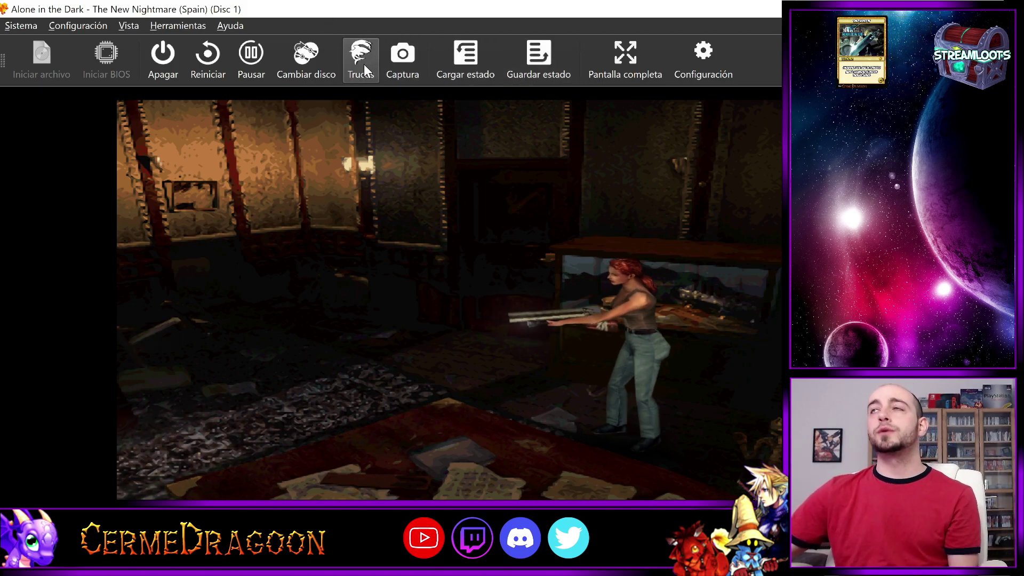
Shut down Alone in the Dark and launch Alundra (Spain) from the game list
left_click(172, 53)
scroll(179, 422, "down", 20)
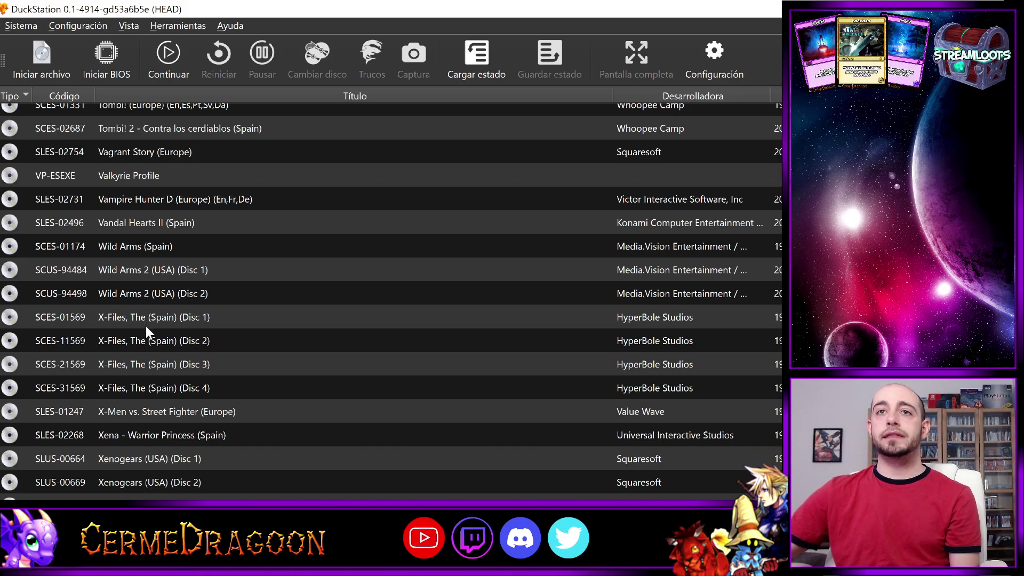
scroll(146, 326, "up", 20)
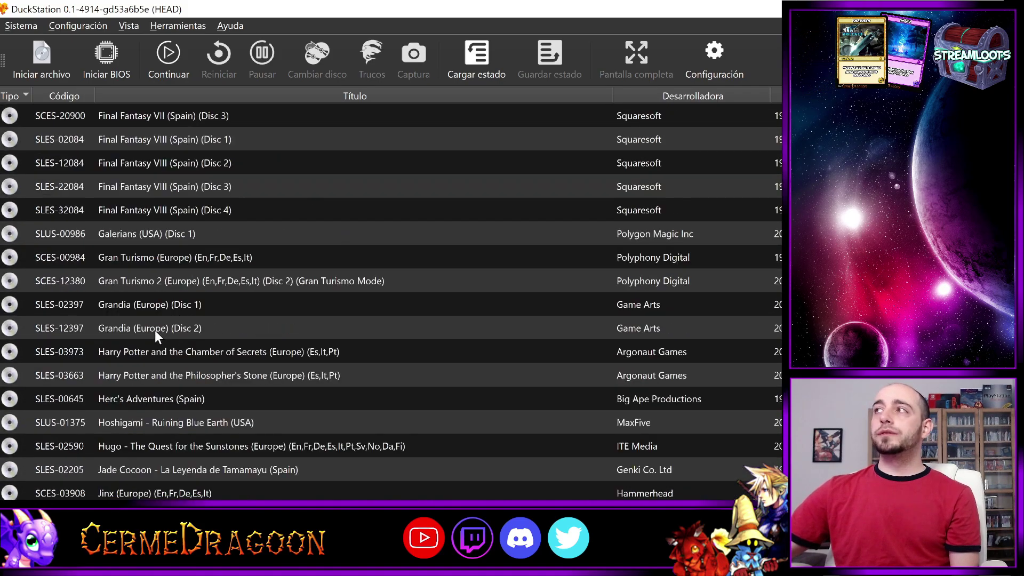
scroll(156, 330, "up", 20)
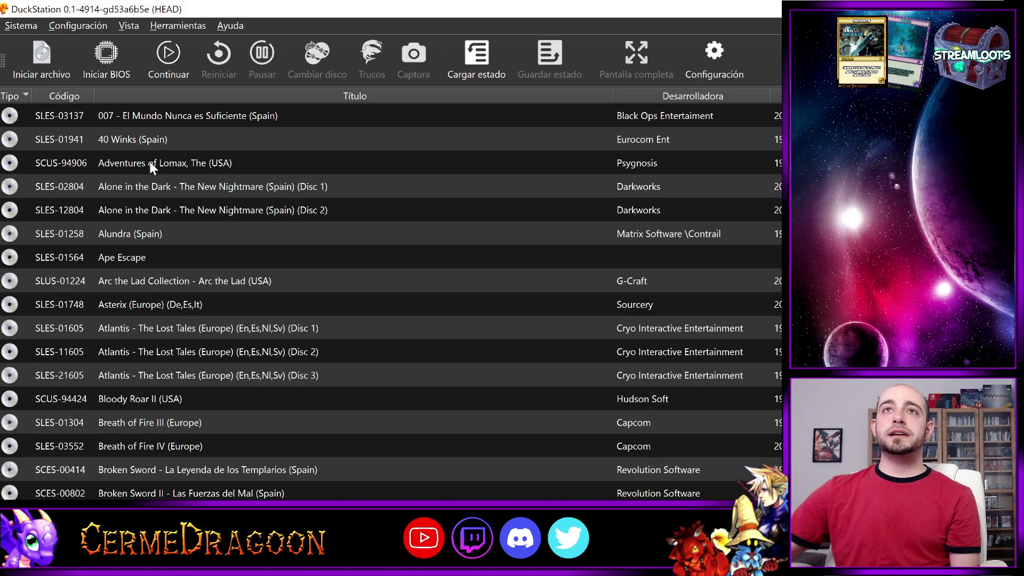
double_click(144, 236)
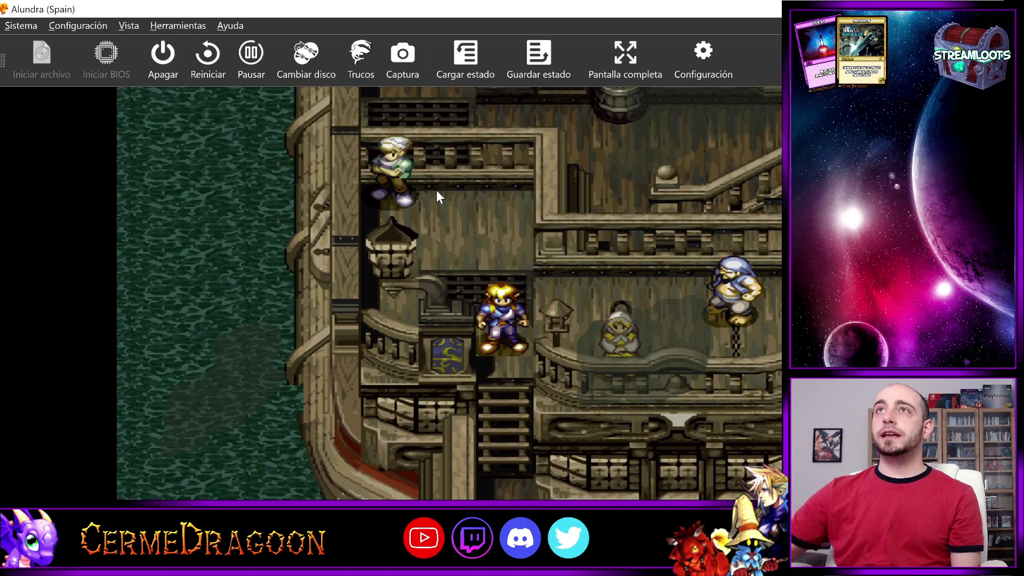
left_click_drag(533, 7, 263, 3)
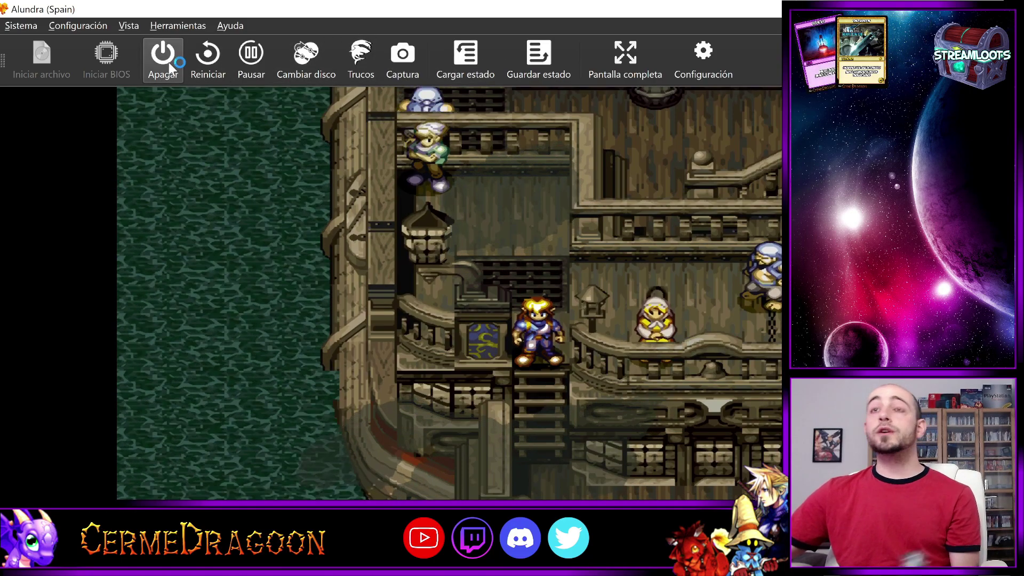
Shut down Alundra and launch Legend of Dragoon, The (Spain) (Disc 1) from the game list
left_click(162, 59)
scroll(158, 368, "down", 20)
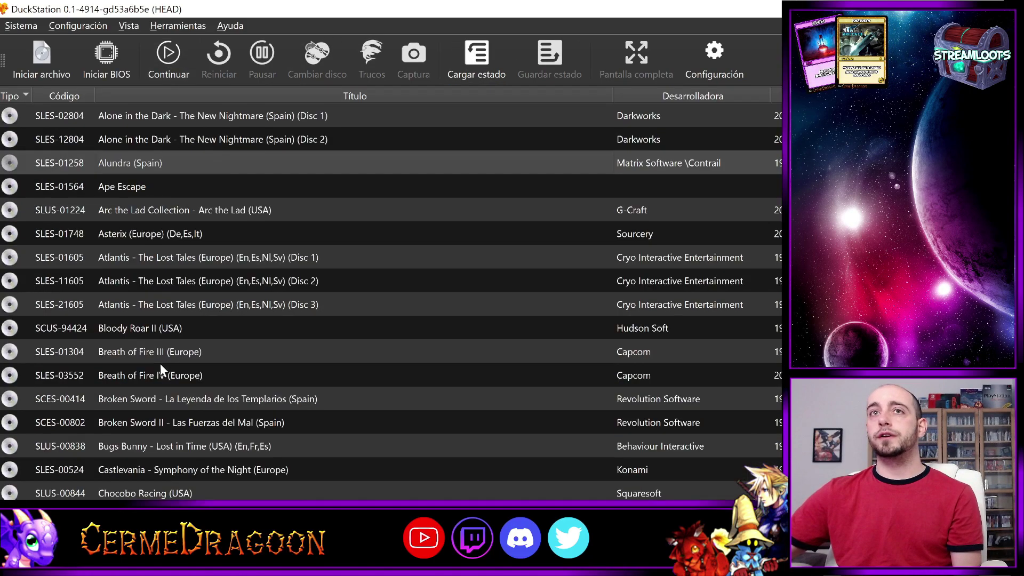
scroll(155, 376, "down", 20)
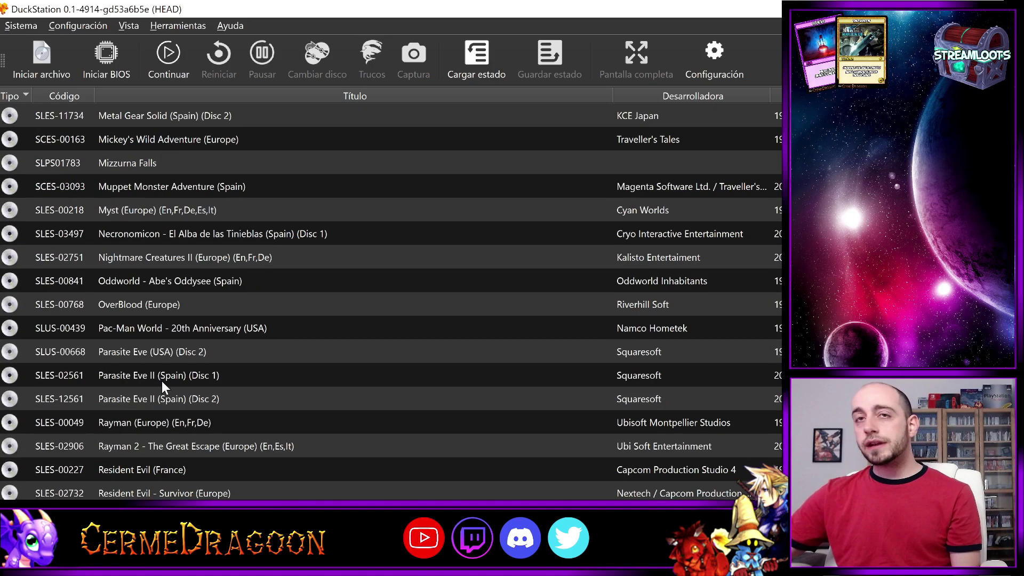
scroll(162, 388, "down", 10)
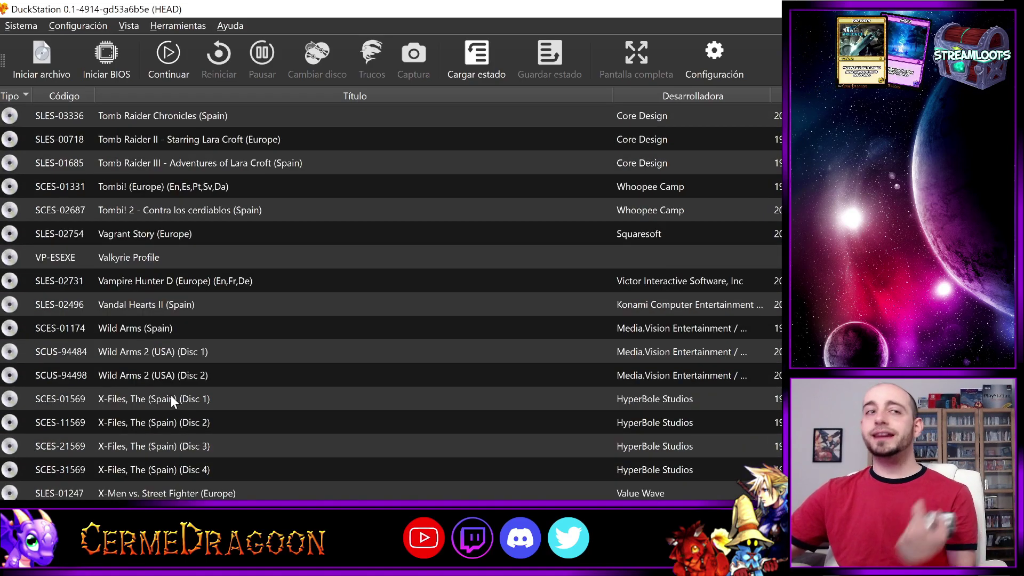
scroll(152, 351, "down", 1)
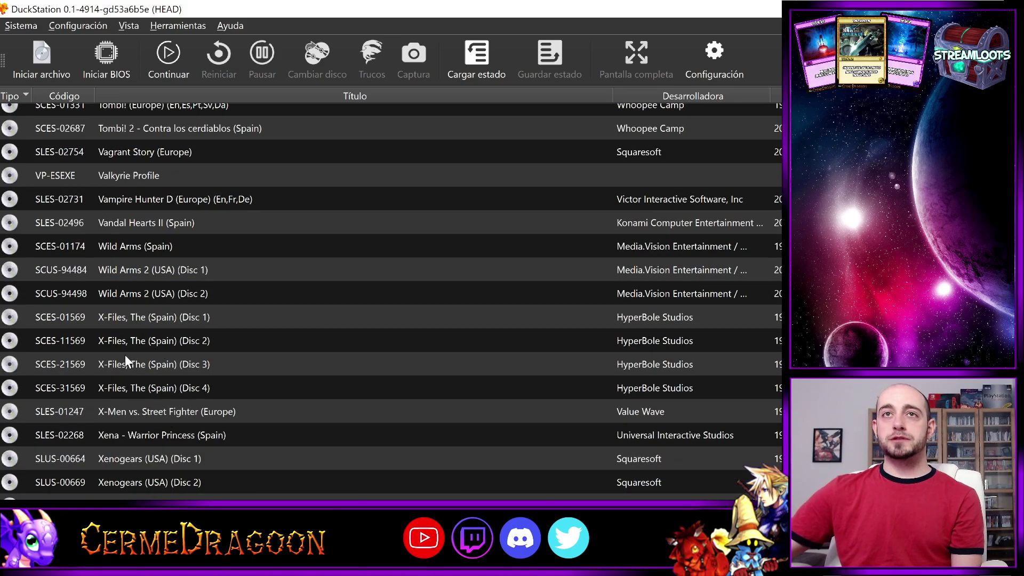
scroll(125, 357, "up", 3)
scroll(125, 354, "up", 4)
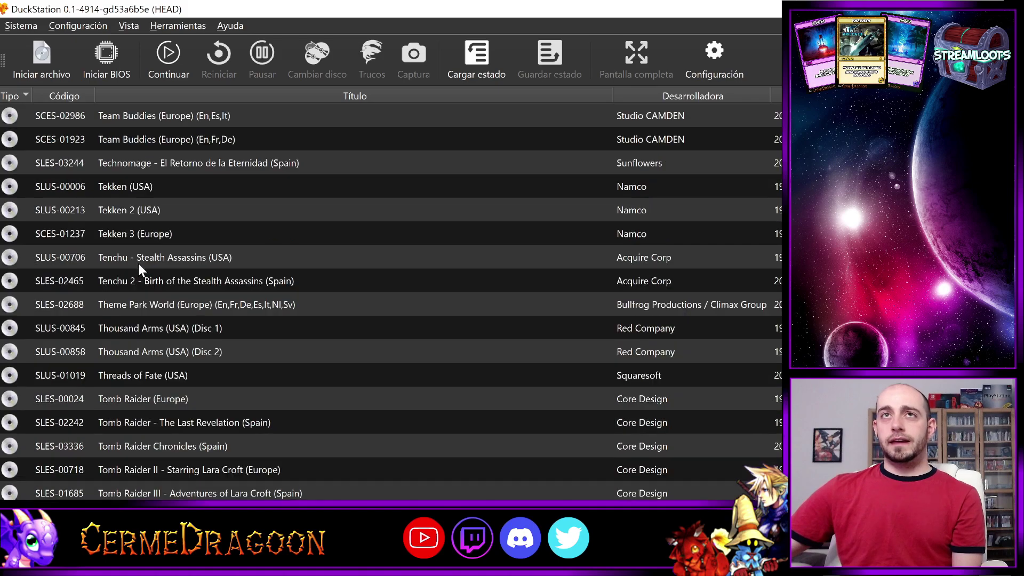
scroll(138, 264, "up", 2)
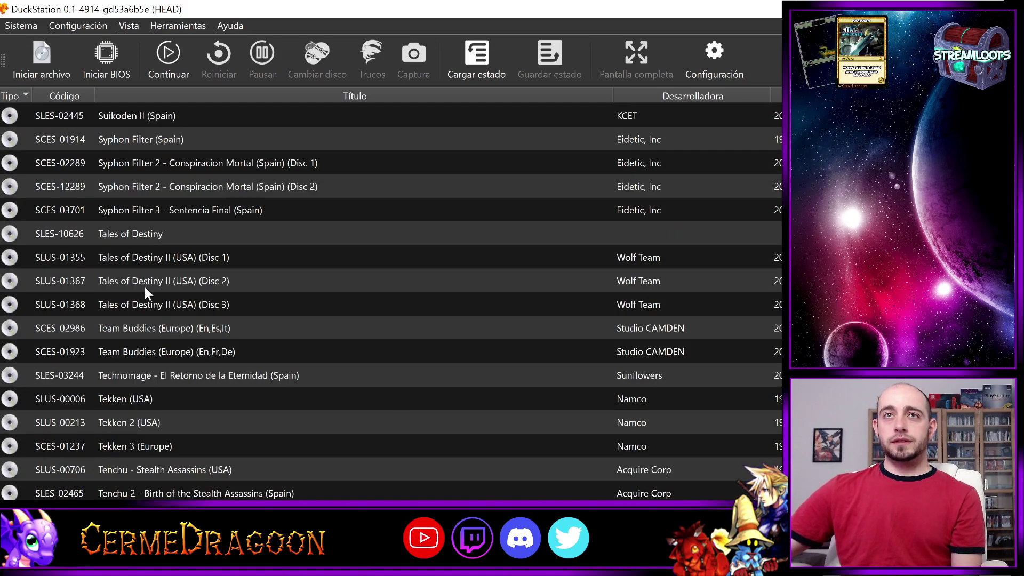
scroll(140, 298, "up", 16)
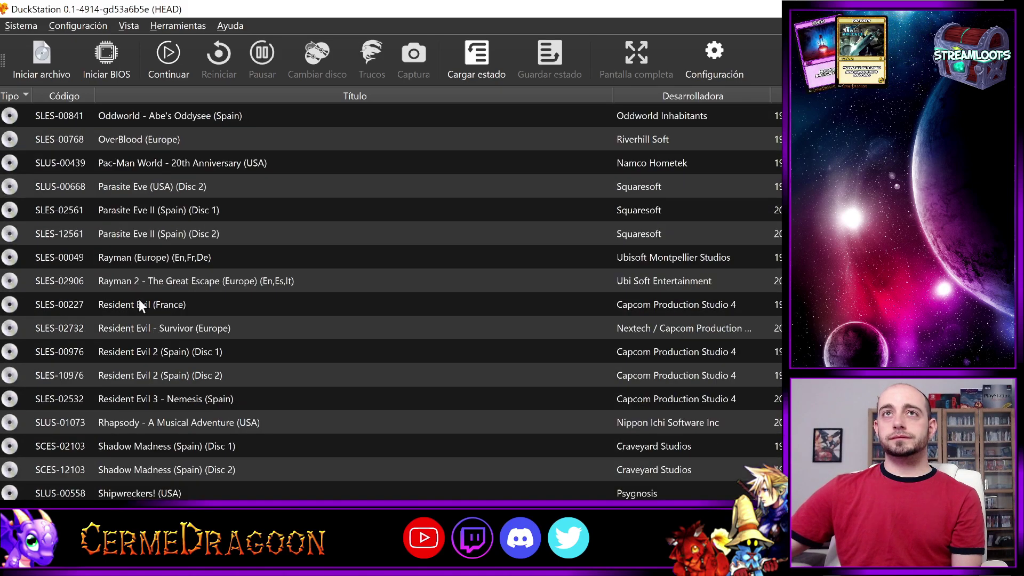
scroll(137, 302, "up", 6)
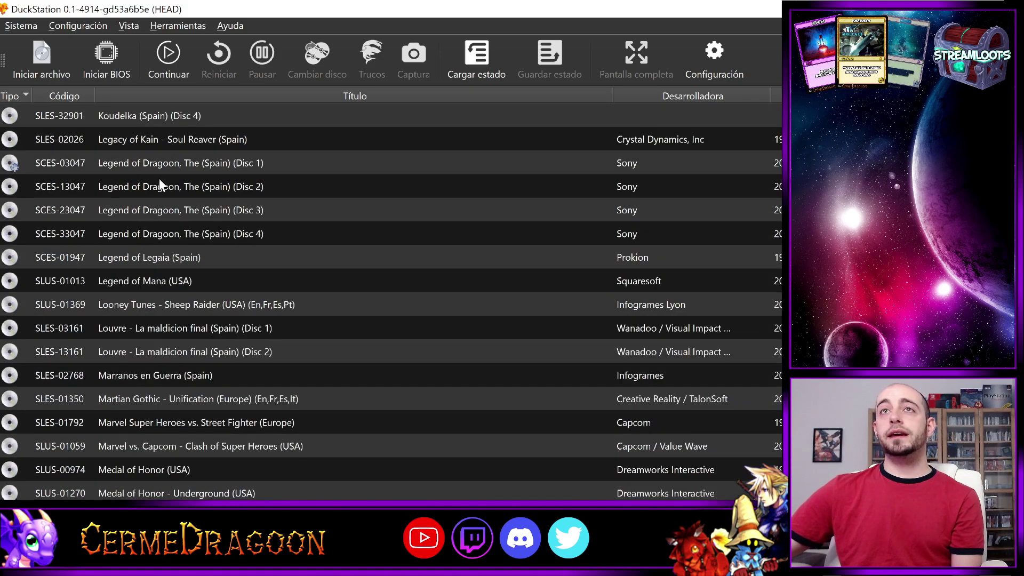
double_click(172, 163)
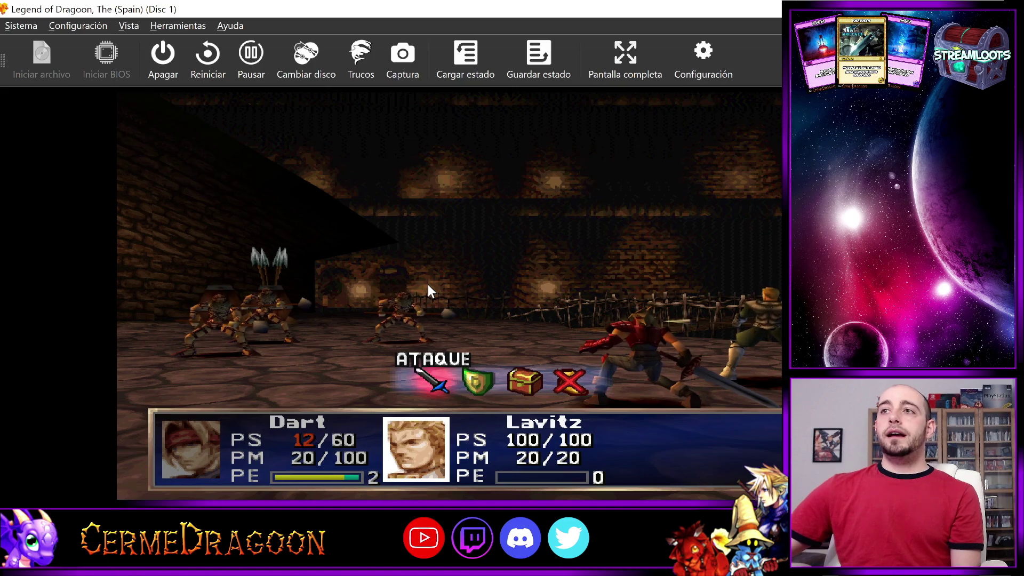
Load the saved state Estado de juego 1 in Legend of Dragoon
left_click(487, 68)
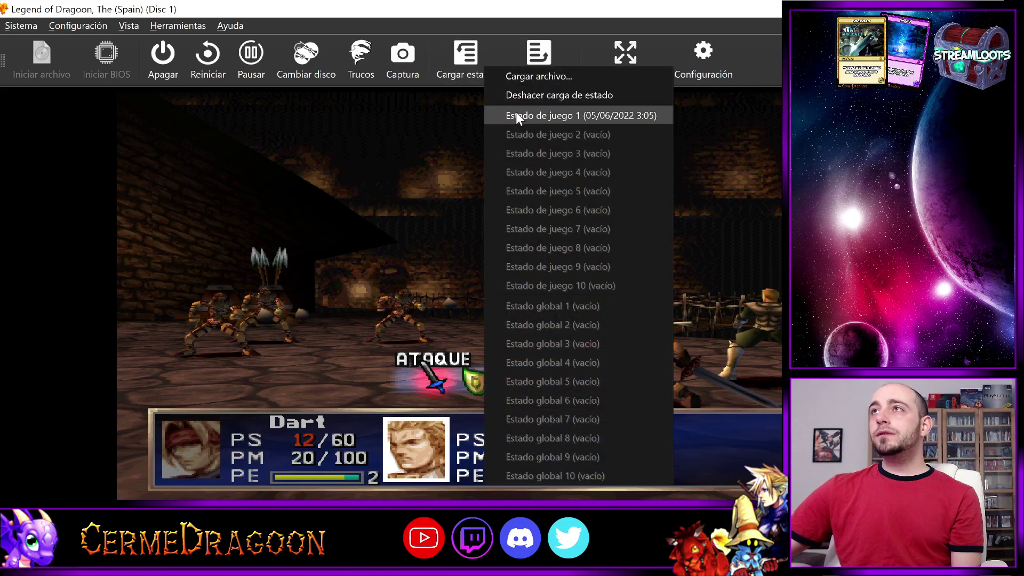
left_click(516, 113)
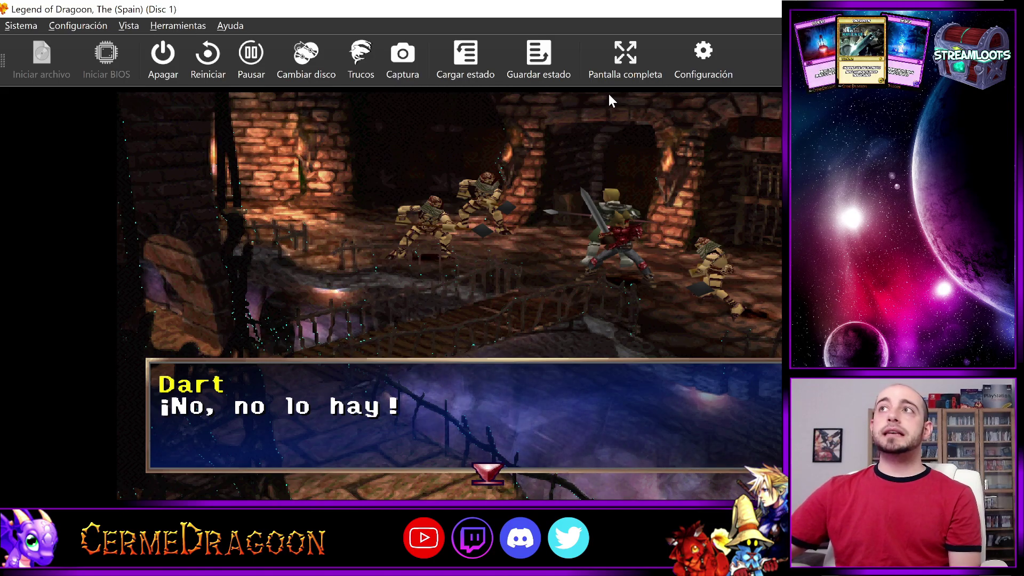
Set the texture filtering to Vecino más cercano in the enhancement settings and return to the running game
left_click(704, 73)
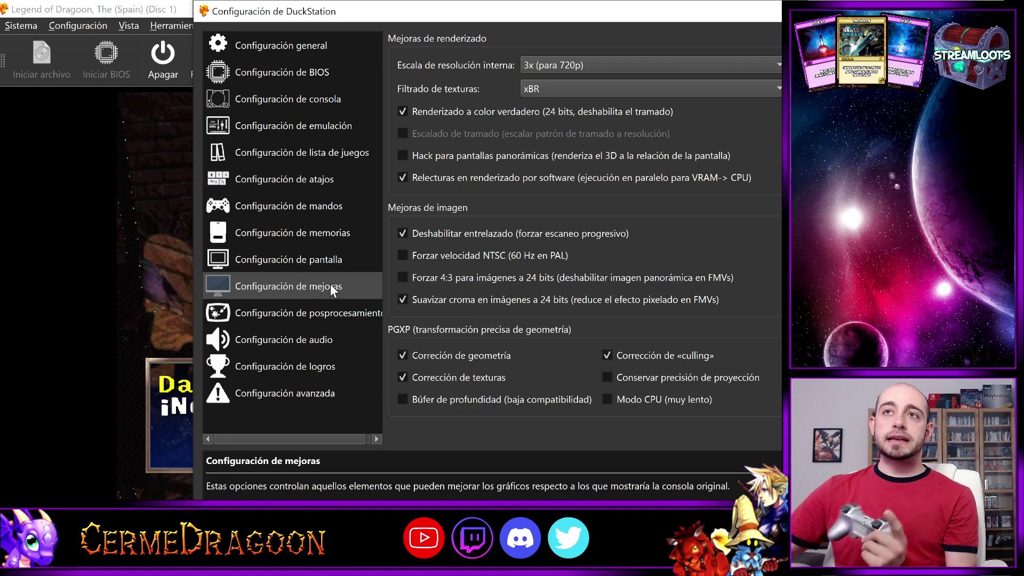
left_click(534, 90)
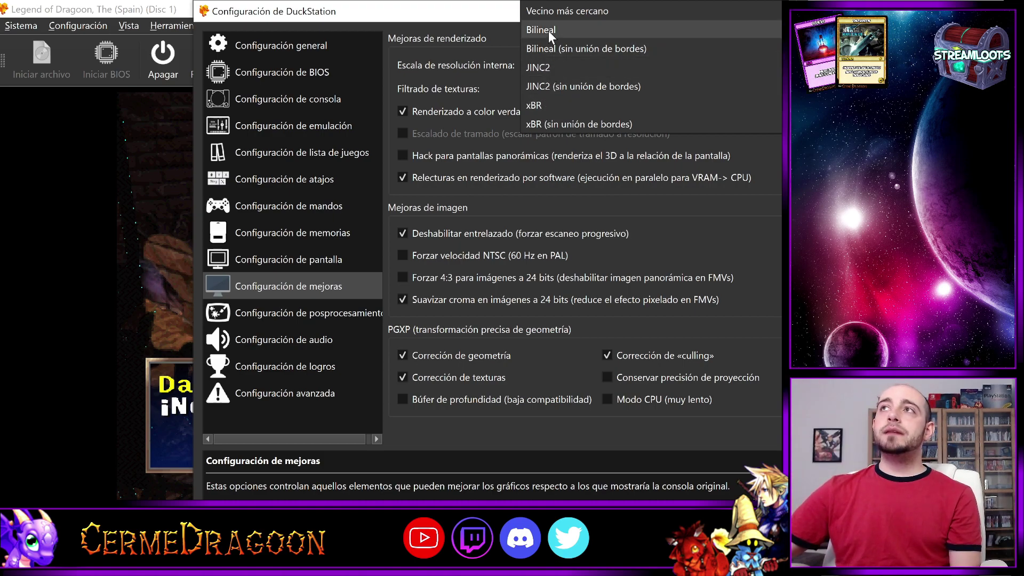
left_click(551, 15)
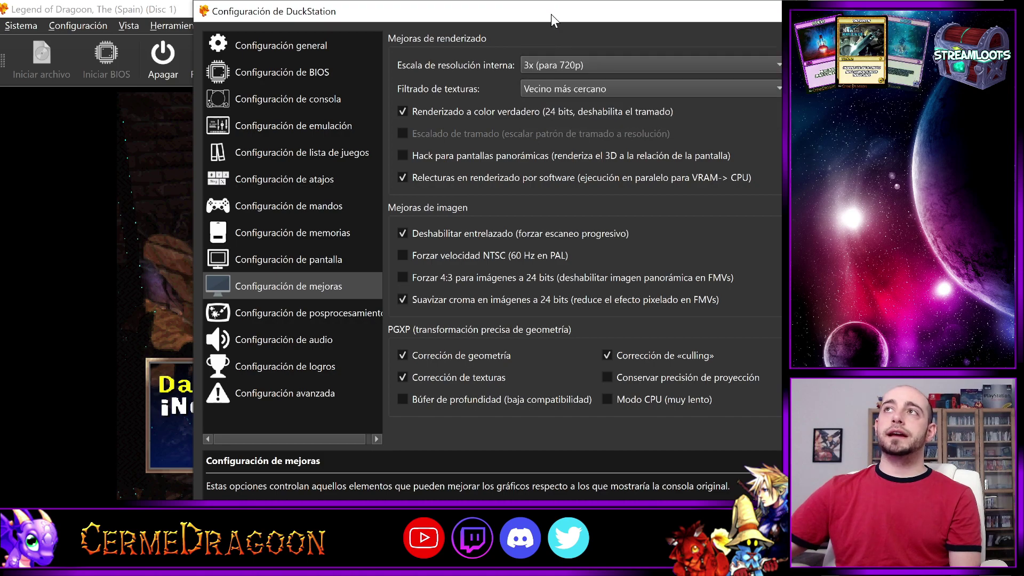
key("Escape")
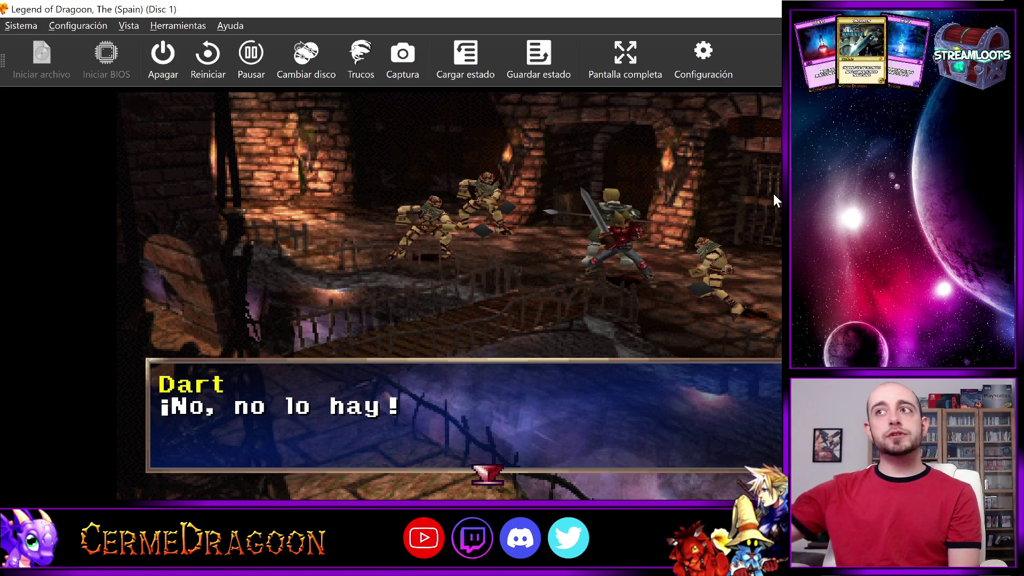
Change the texture filtering to Bilineal in the enhancement settings and return to the running game to compare the image
left_click(694, 59)
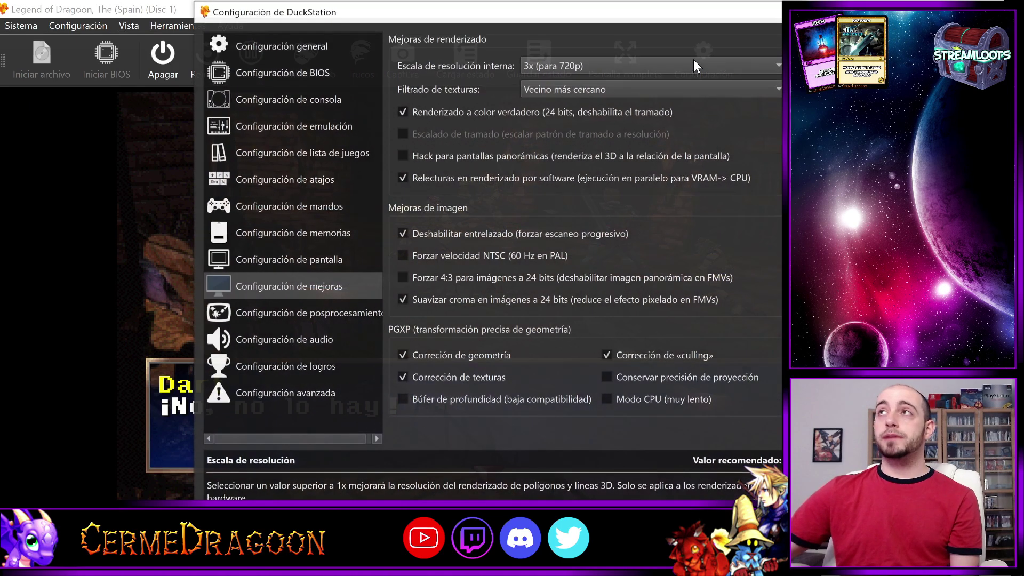
left_click(591, 88)
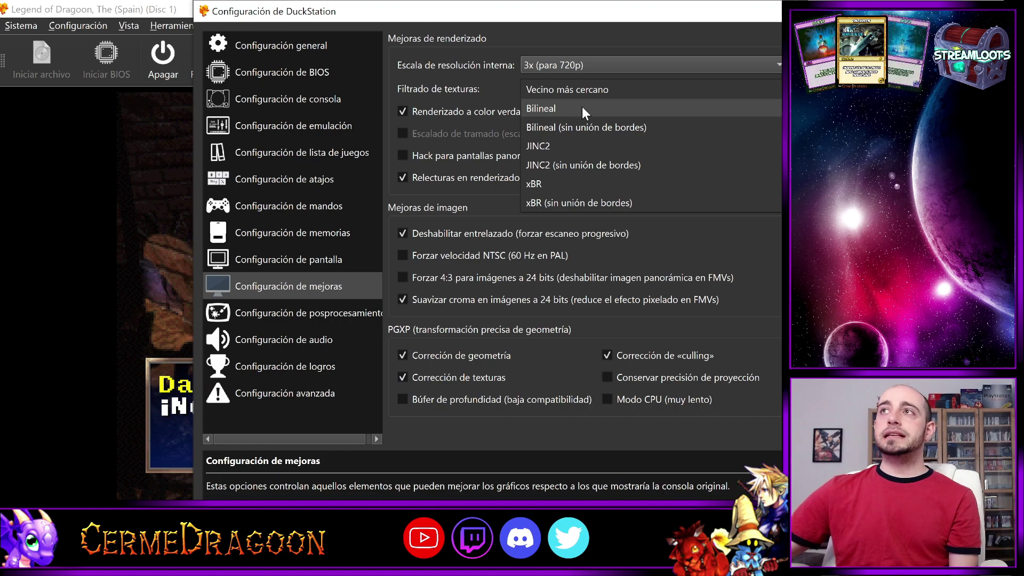
left_click(581, 107)
left_click(769, 11)
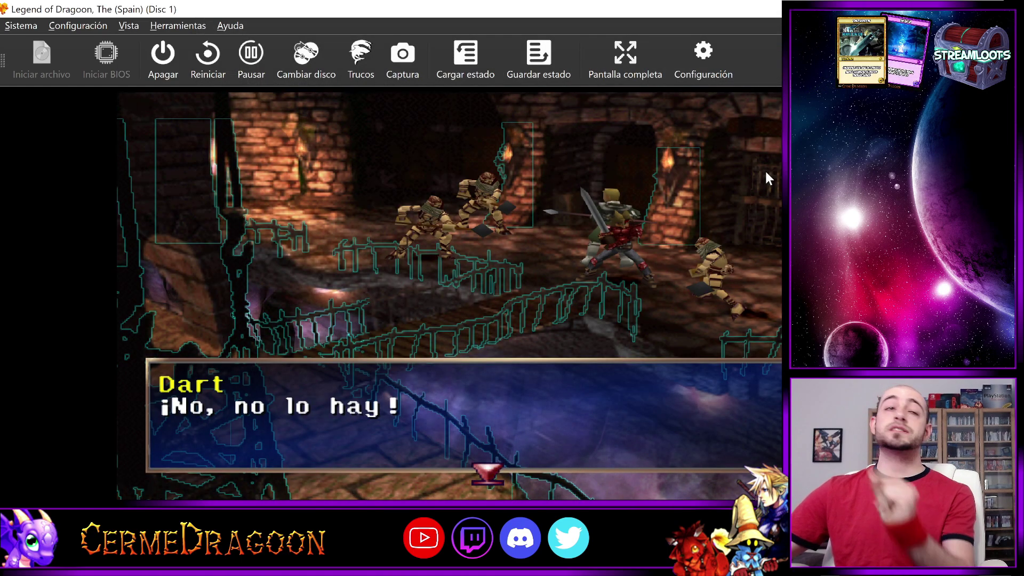
Switch the texture filtering to xBR in the enhancement settings and go back to the game to check the graphics
left_click(705, 57)
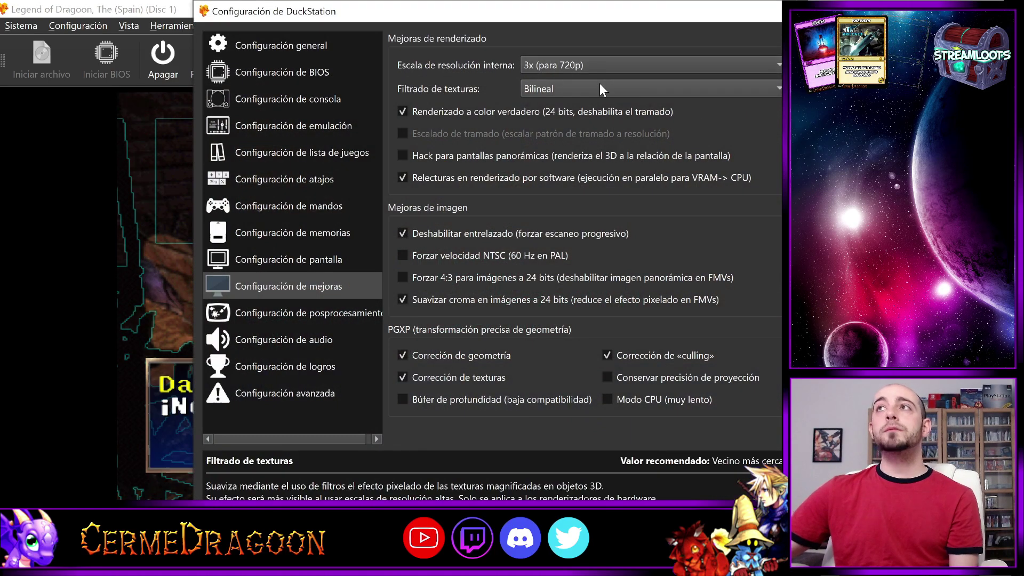
left_click(600, 84)
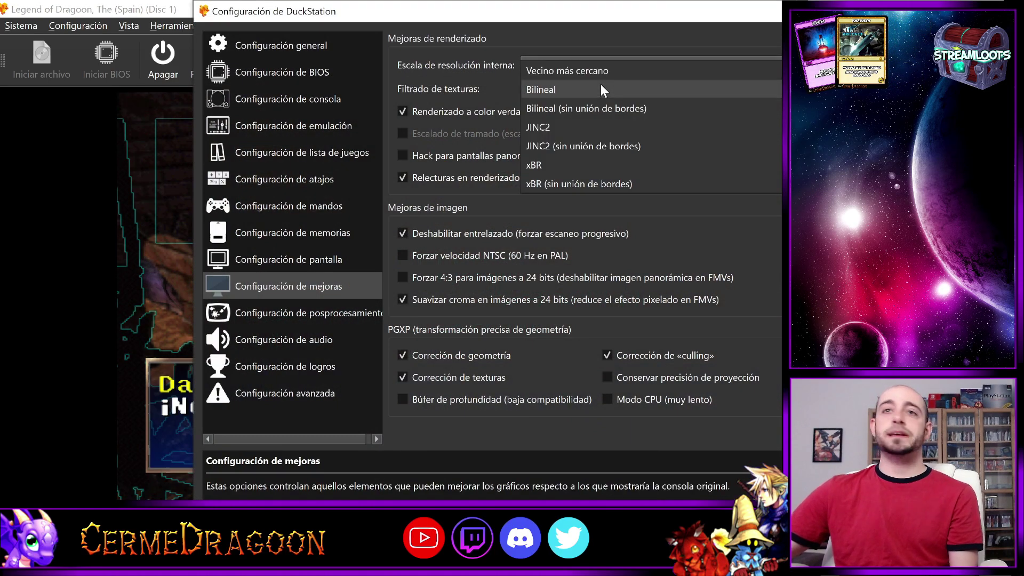
left_click(591, 164)
left_click(796, 10)
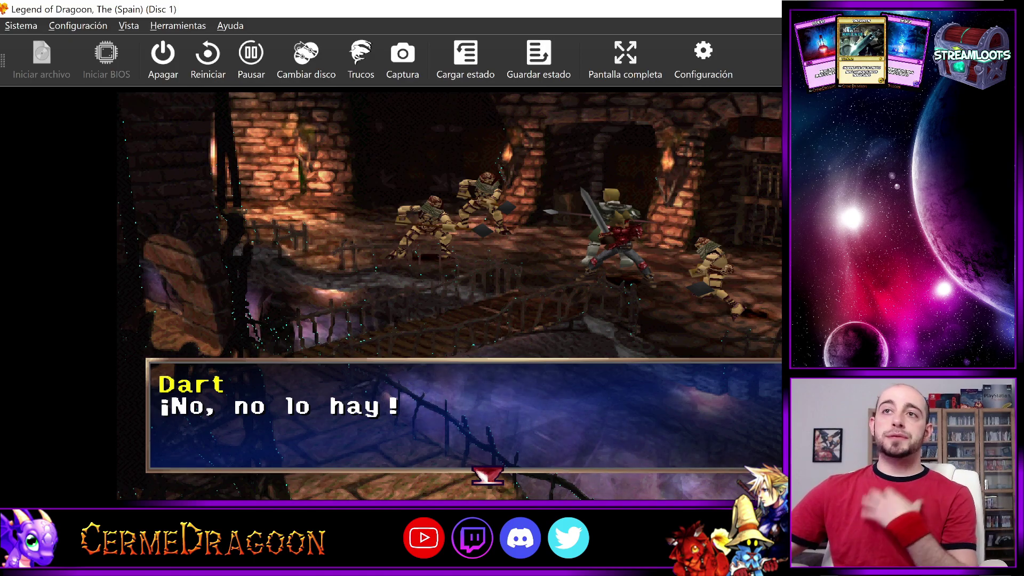
Set the texture filtering back to Vecino más cercano and close the settings to return to the game
left_click(714, 52)
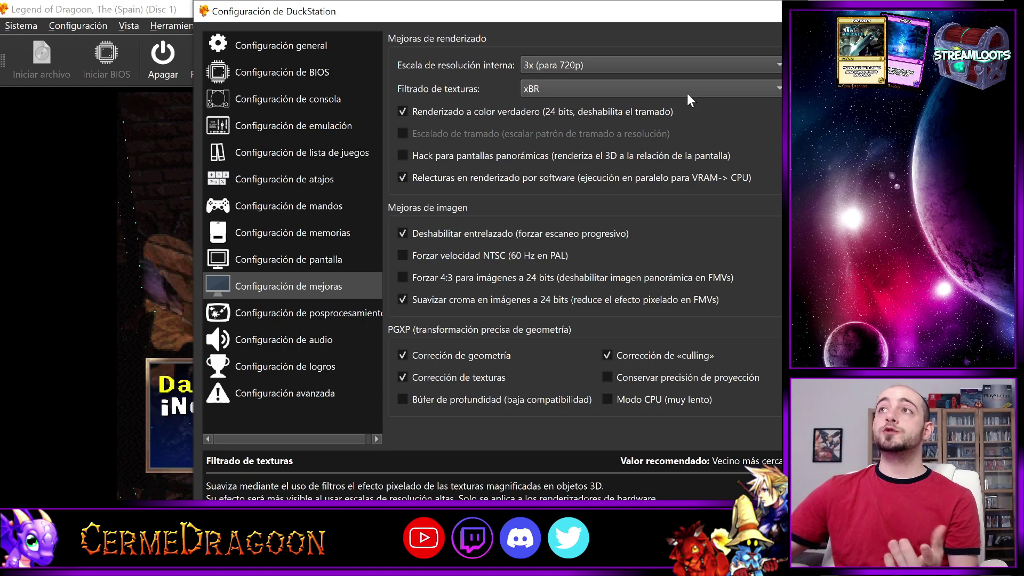
left_click(670, 90)
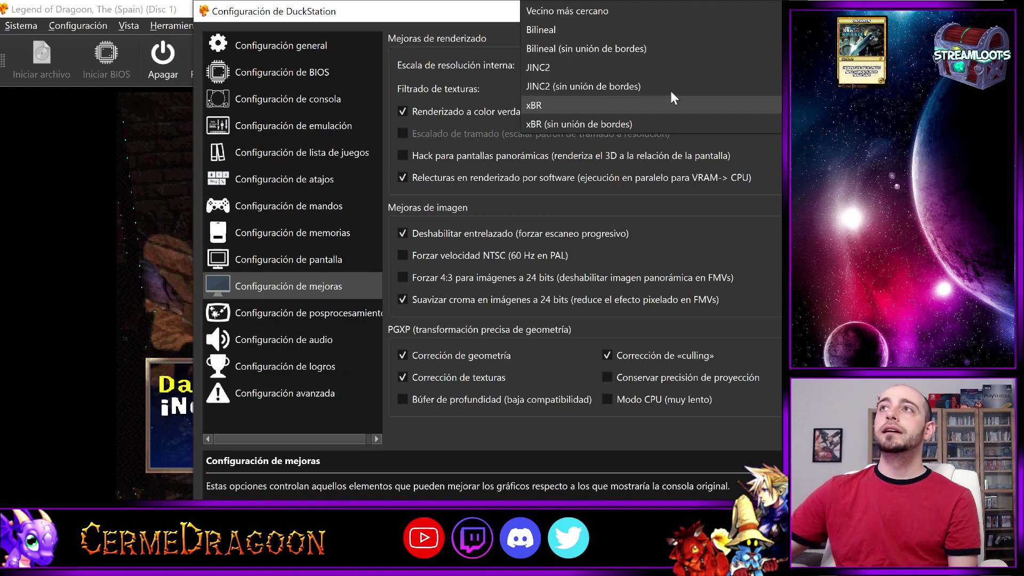
left_click(617, 14)
key("Escape")
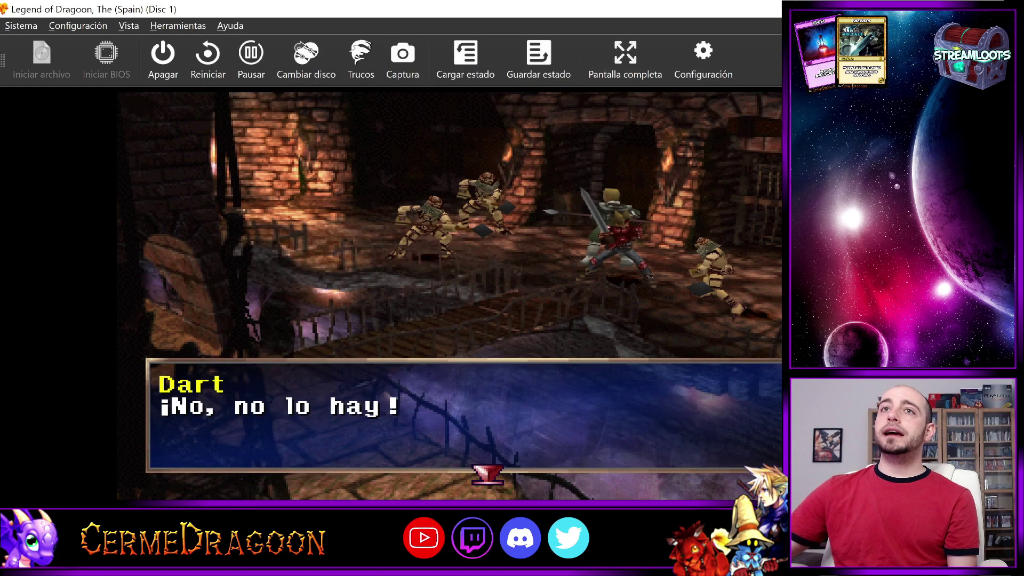